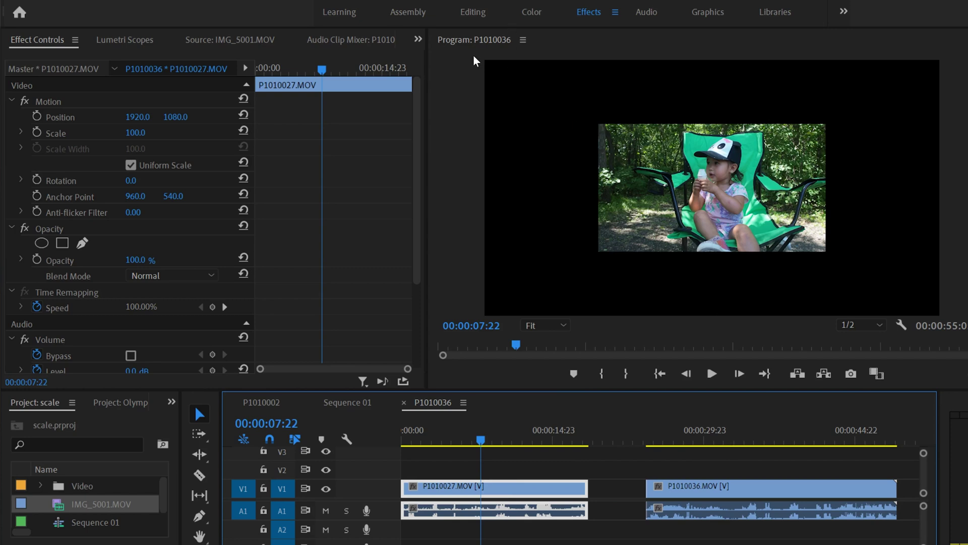
- Try scaling P1010027 to the frame and undo, then apply Set to Frame Size for Scale 200
right_click(501, 488)
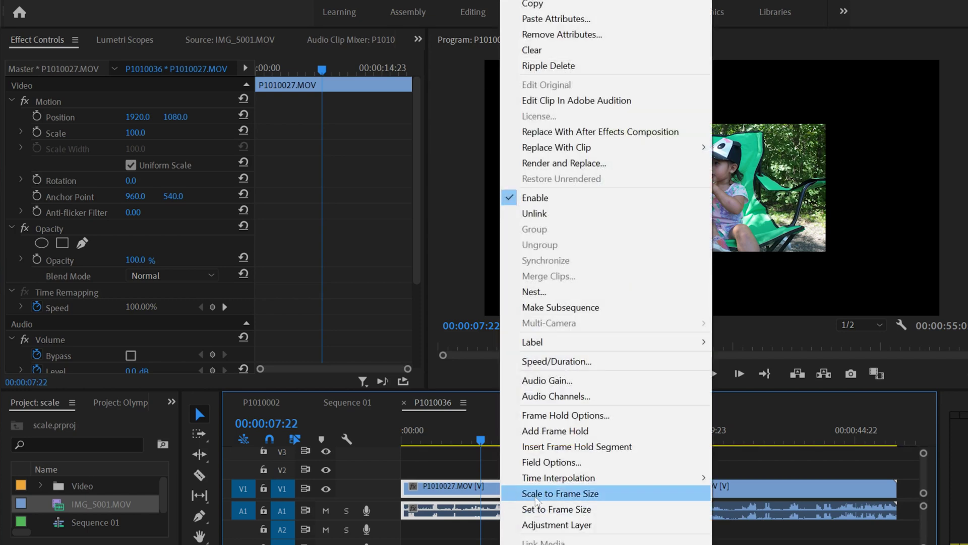
click(563, 494)
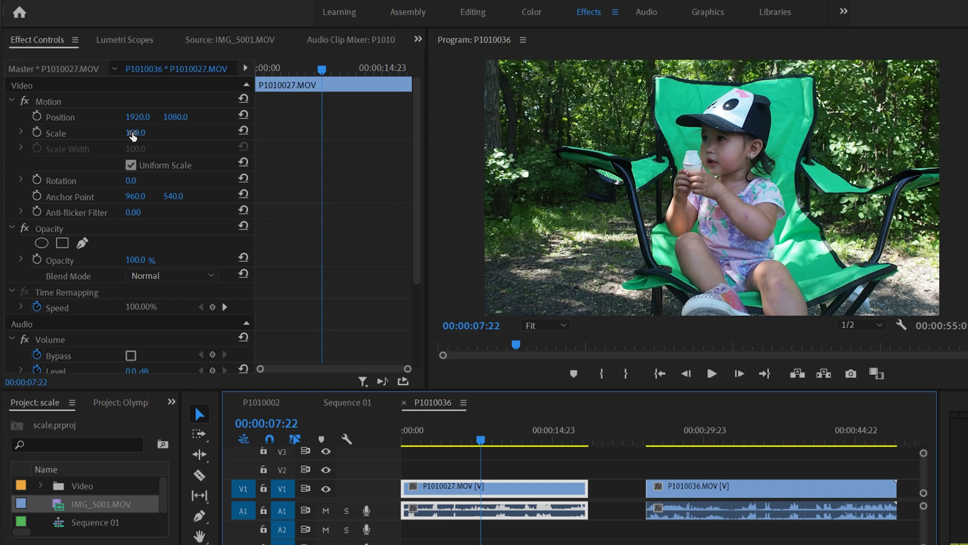
drag(132, 135, 155, 137)
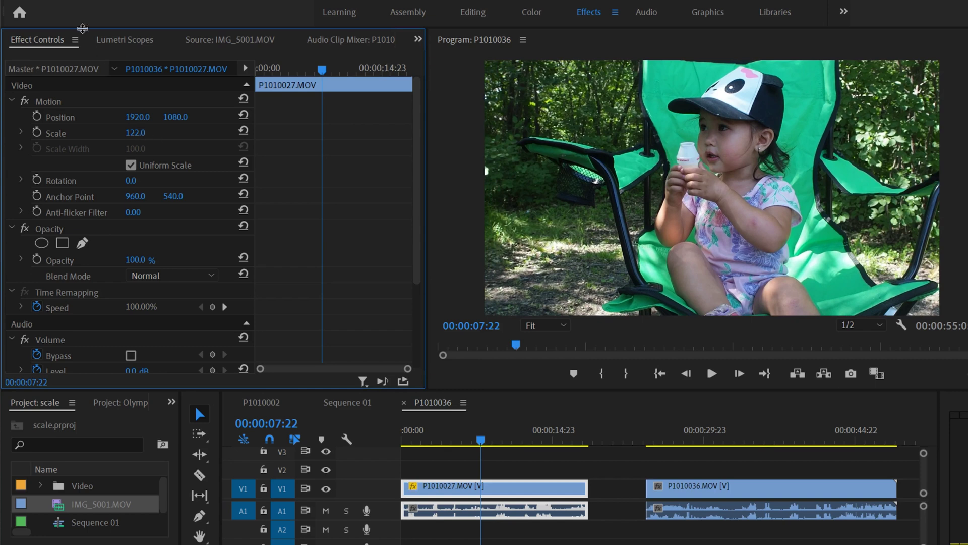
click(38, 2)
click(42, 6)
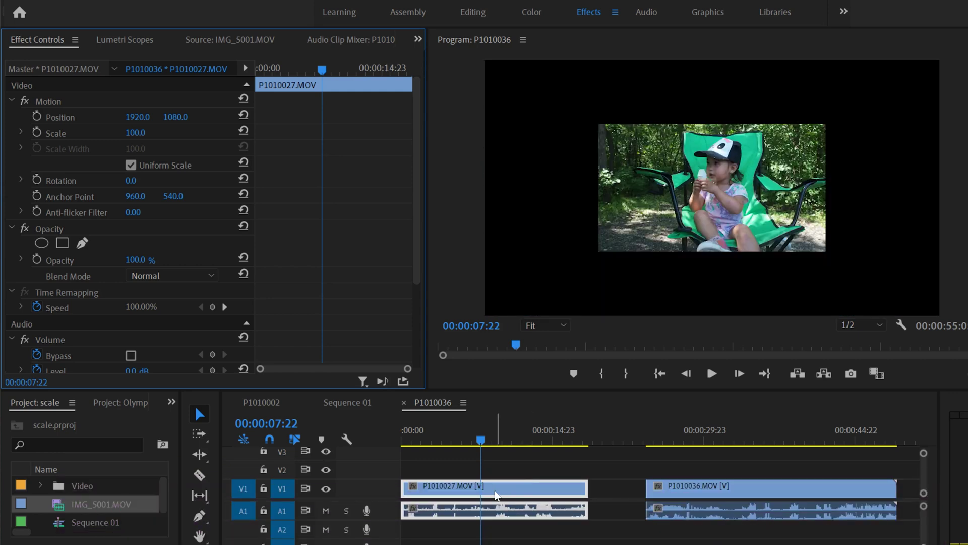
right_click(496, 489)
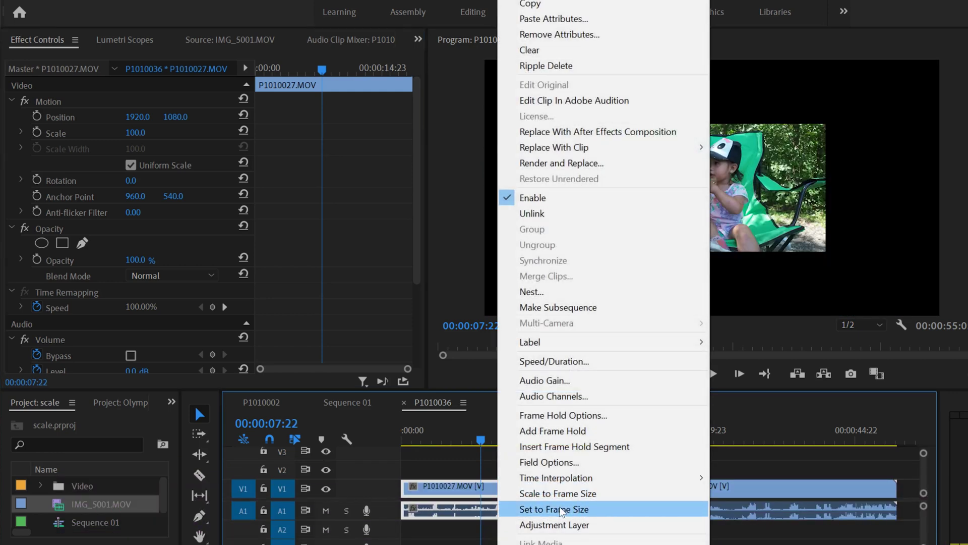
click(559, 507)
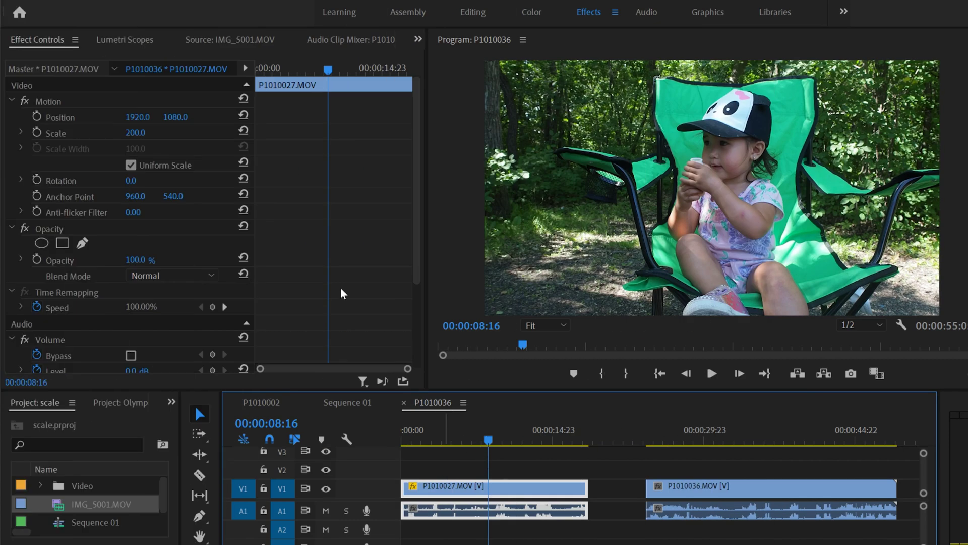
- Undo the frame fit and type Scale values 200, then 150, for P1010027 in Effect Controls
click(27, 0)
click(40, 9)
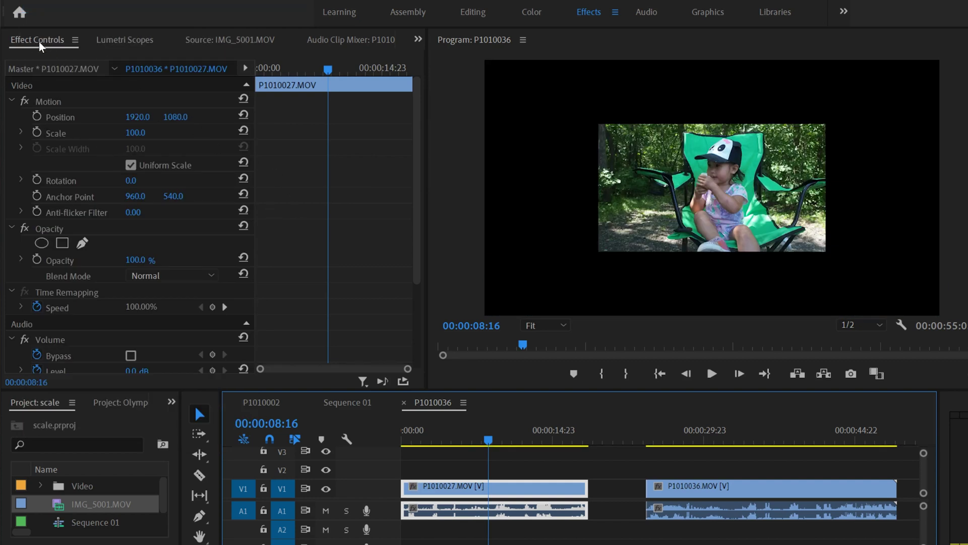
click(418, 40)
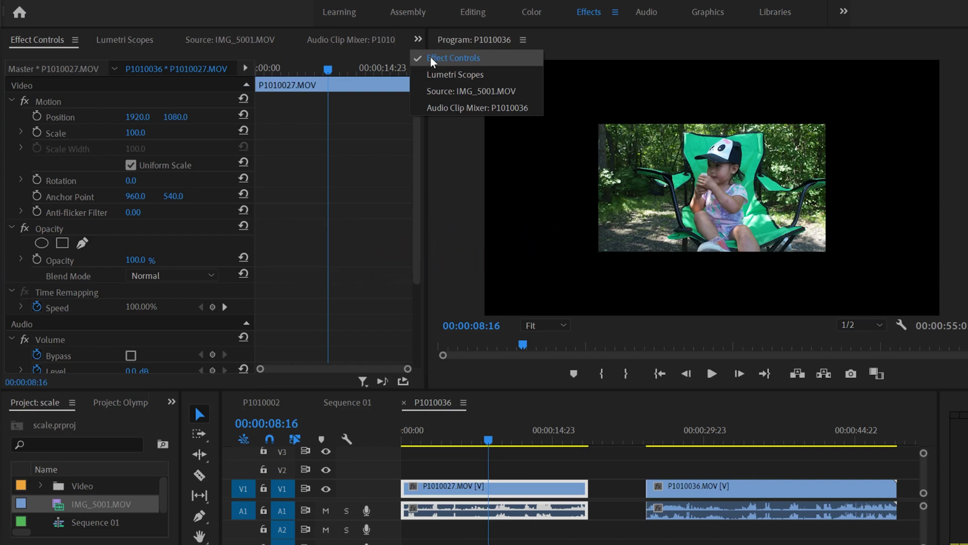
click(134, 132)
click(148, 130)
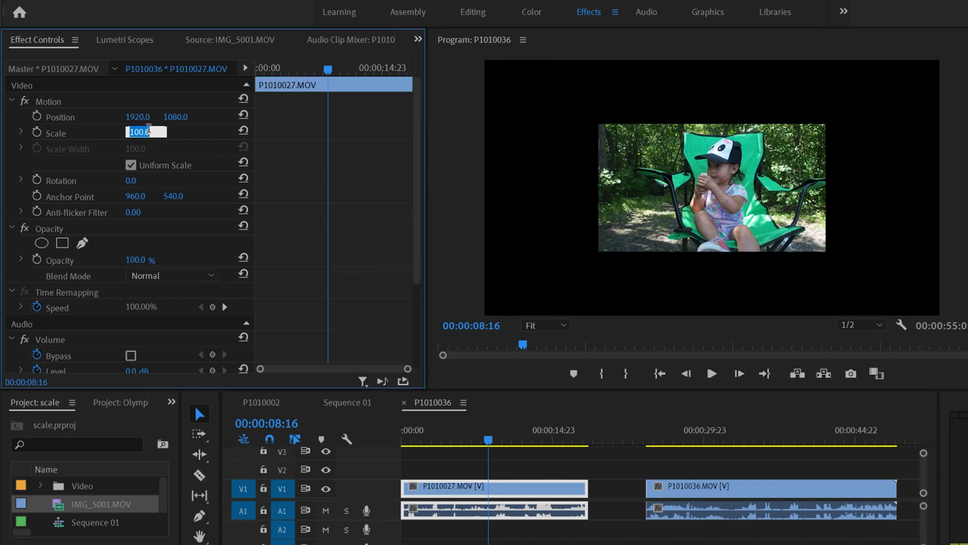
text(200)
key(Return)
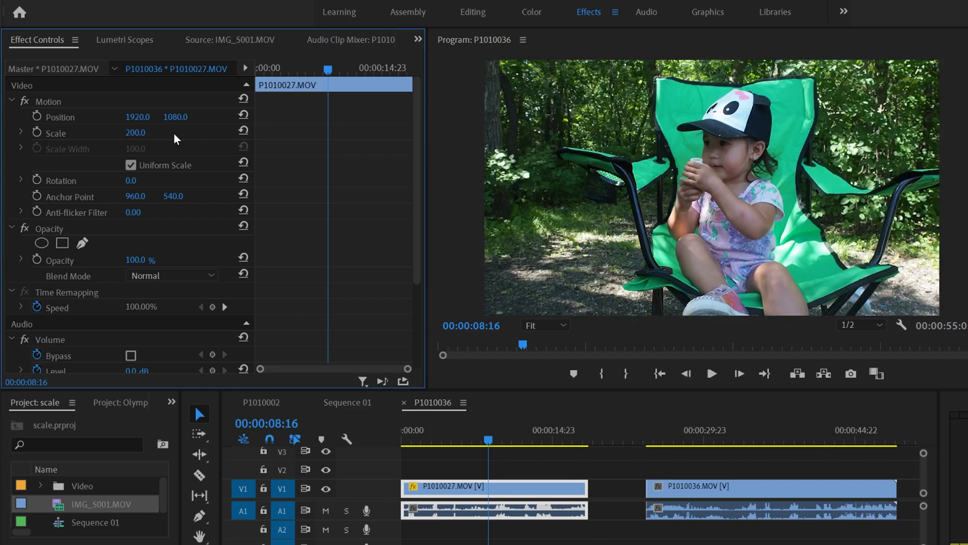
click(135, 132)
text(1)
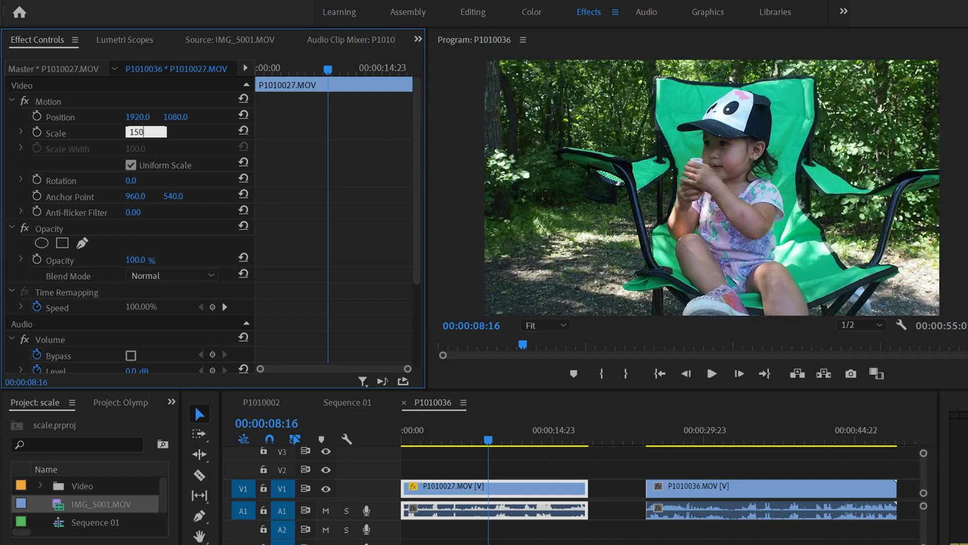
text(50)
key(Return)
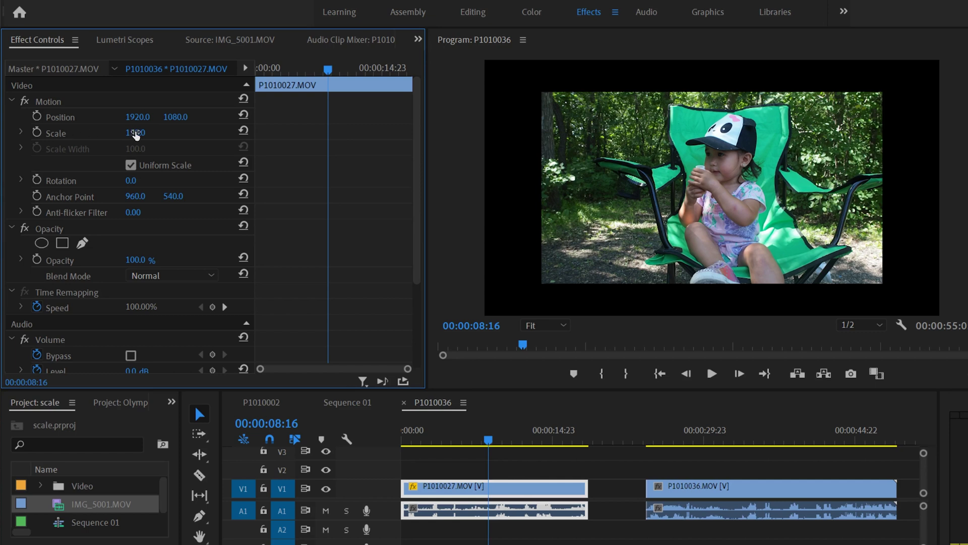
- Select Motion and drag the clip's corner handle in the Program monitor to Scale 199.7
drag(134, 135, 178, 151)
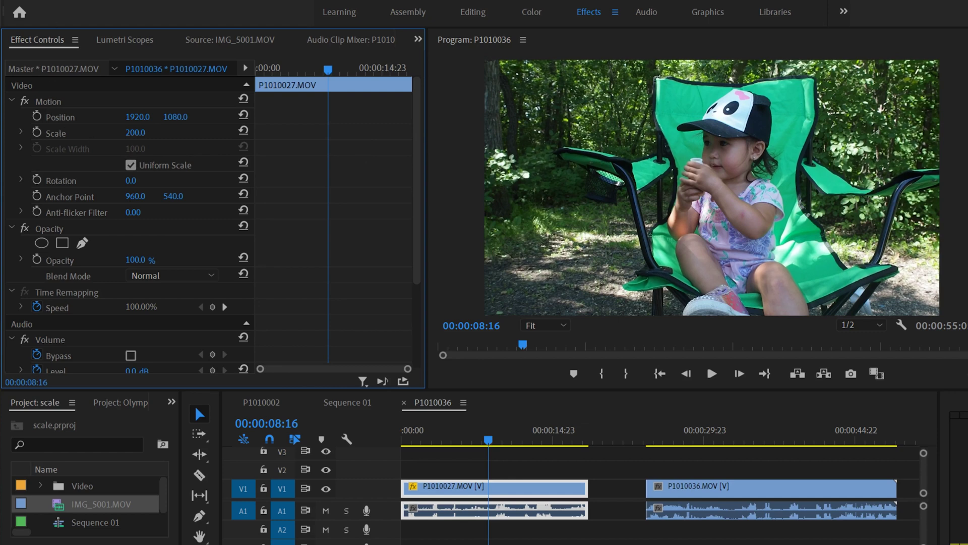
click(31, 0)
click(30, 6)
click(49, 101)
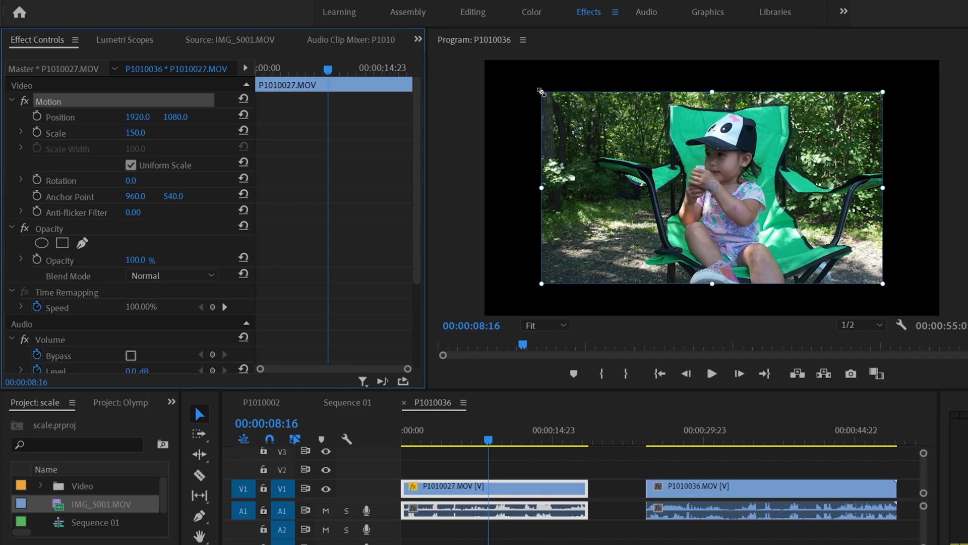
drag(541, 92, 452, 56)
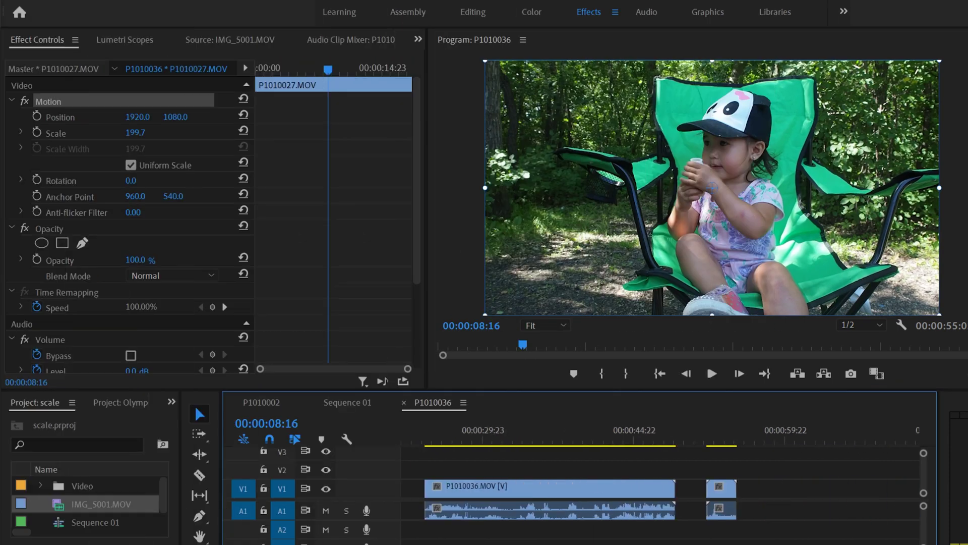
scroll(661, 484, right, 3)
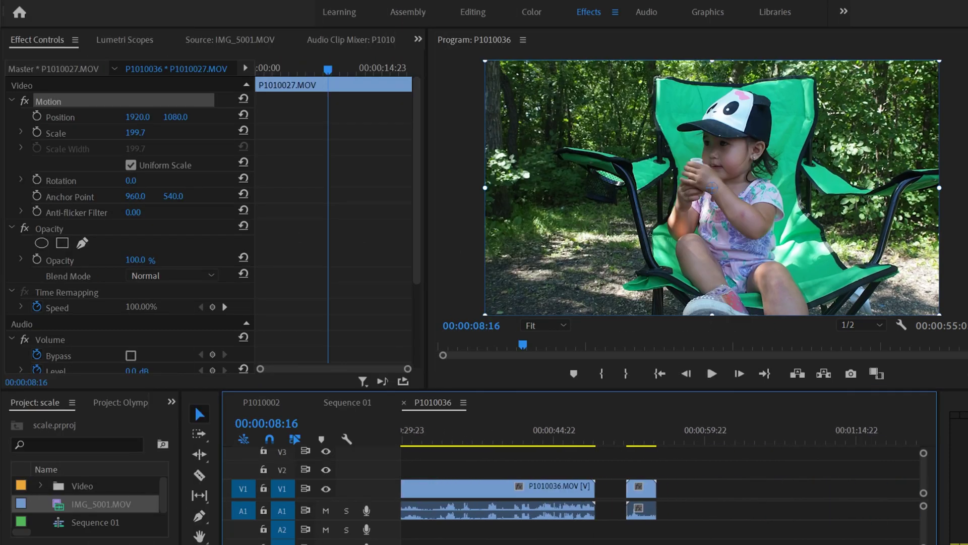
- Jump to IMG_5001.MOV at 00:00:53:11, apply Set to Frame Size, and scrub Scale up to 267
click(639, 443)
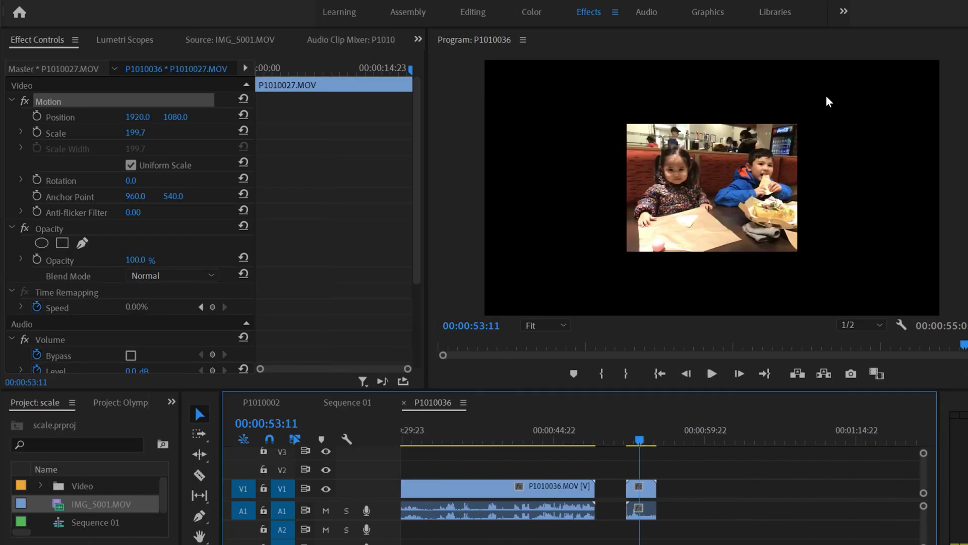
click(643, 494)
right_click(645, 491)
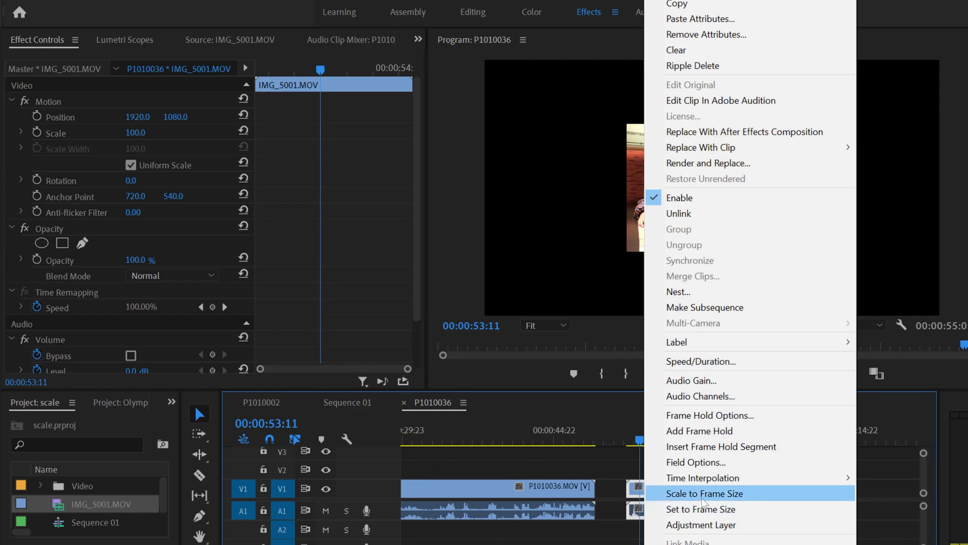
click(706, 511)
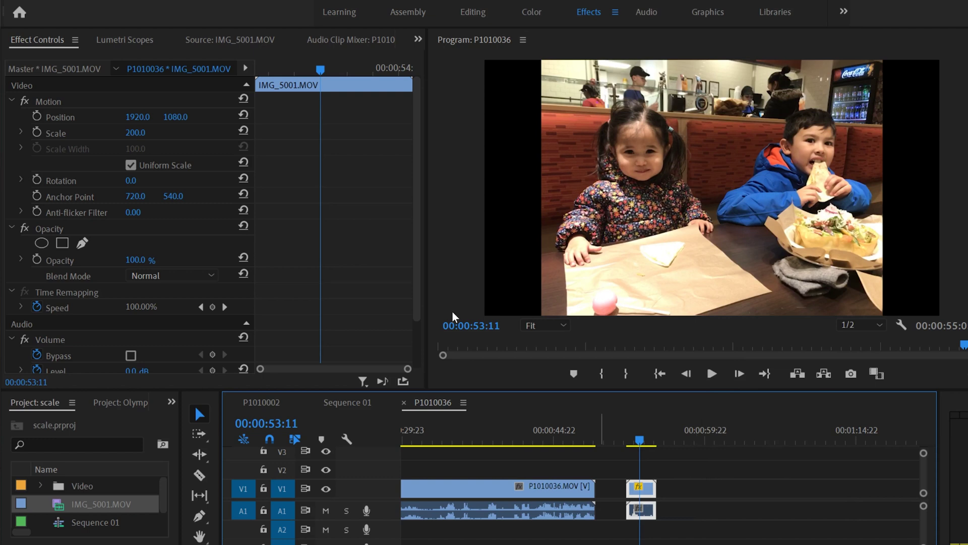
drag(135, 133, 190, 137)
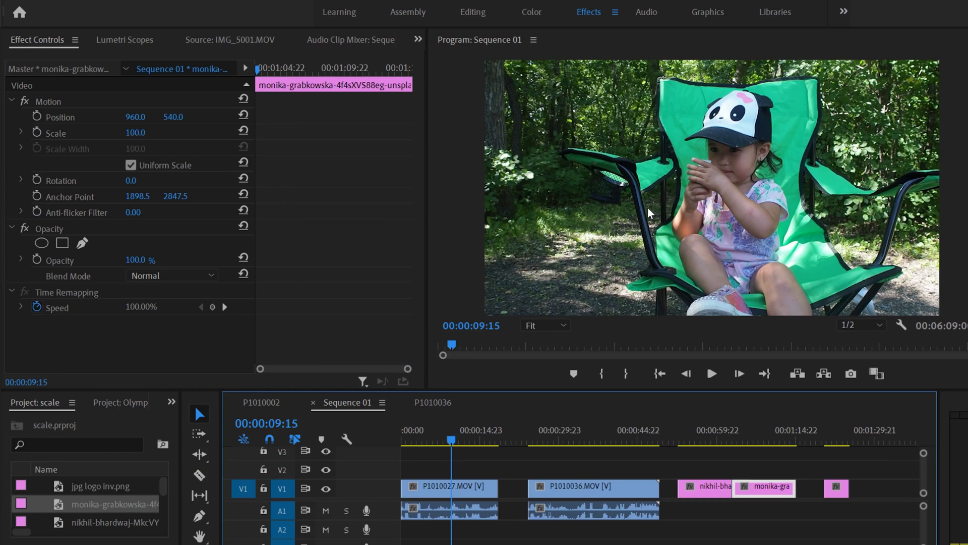
- Preview Sequence 01 at several points, then return to the P1010036 slide clip
click(595, 438)
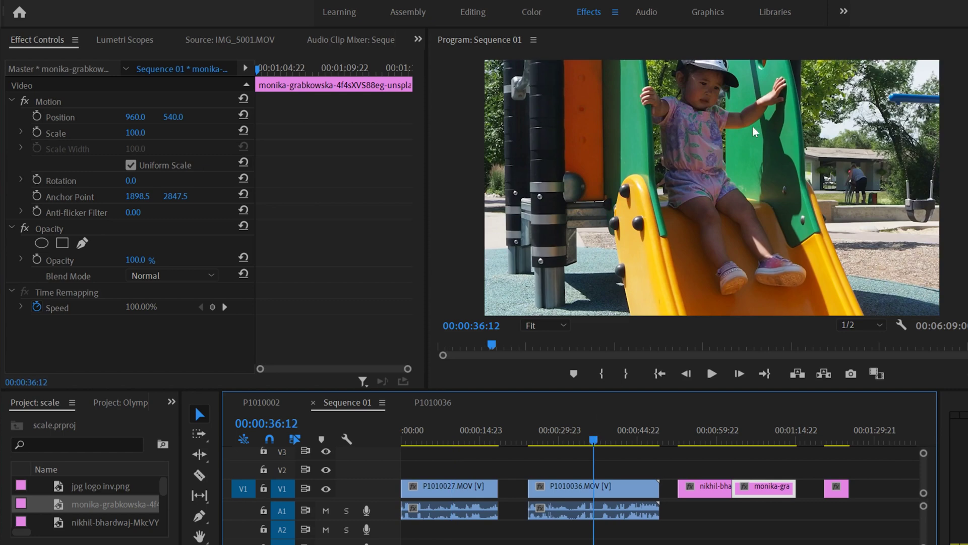
click(702, 435)
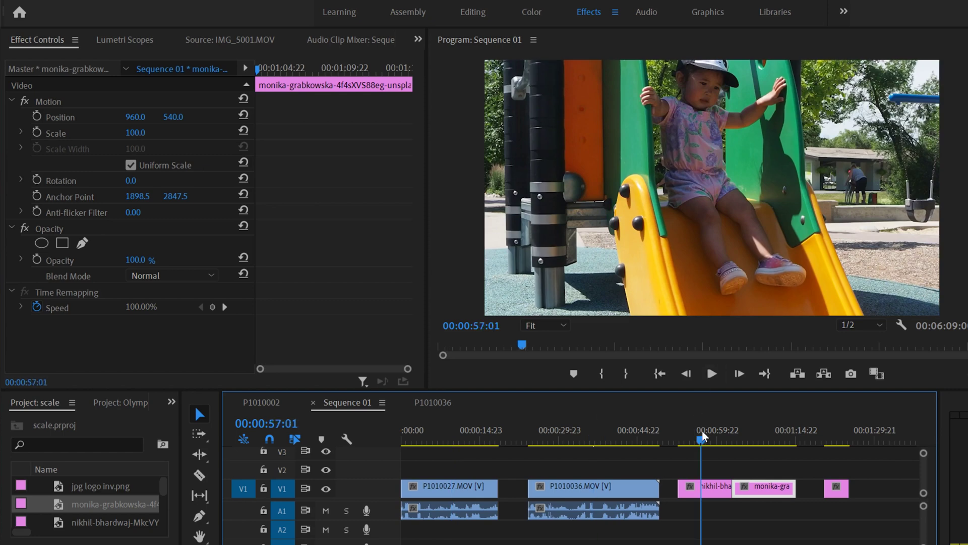
click(761, 434)
click(837, 434)
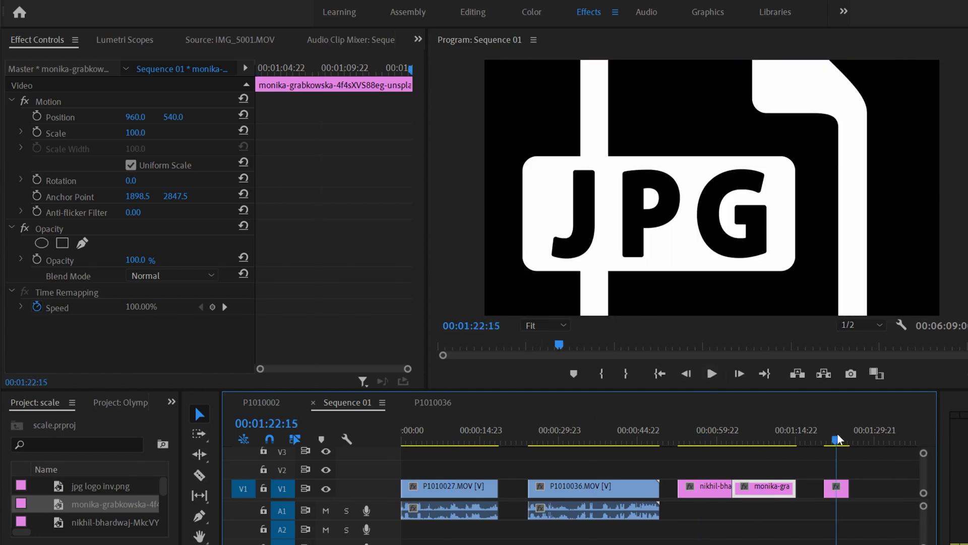
click(582, 437)
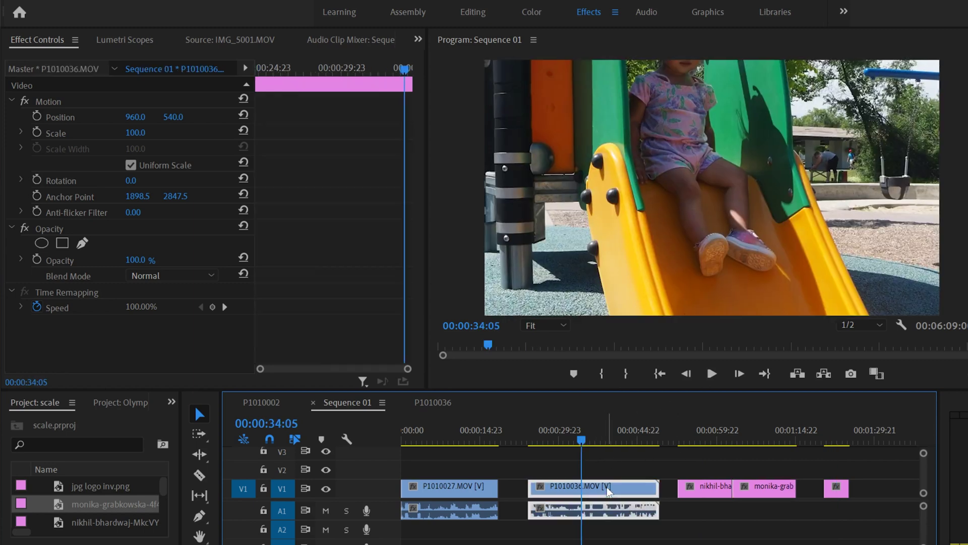
- Apply Set to Frame Size to P1010036 and scrub its Scale from 50 to 86
click(607, 486)
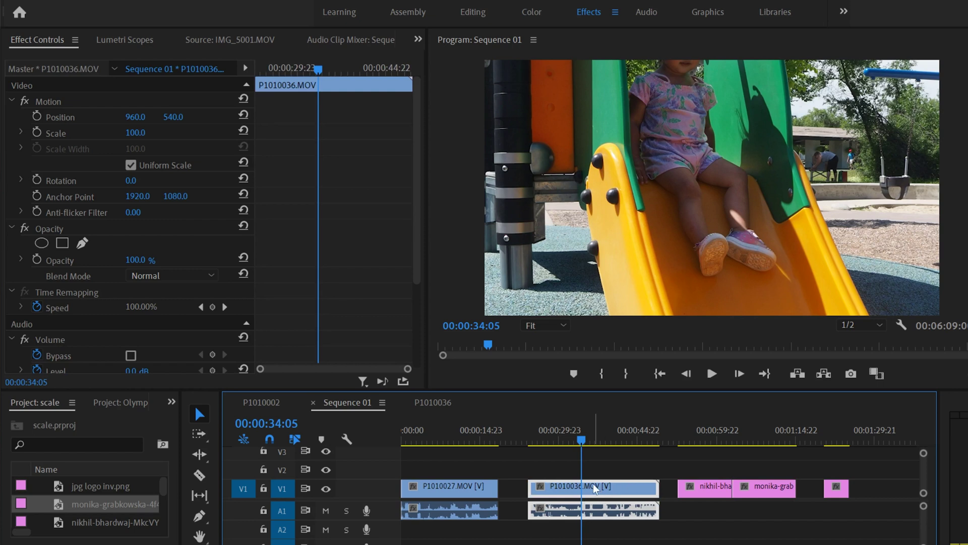
right_click(593, 485)
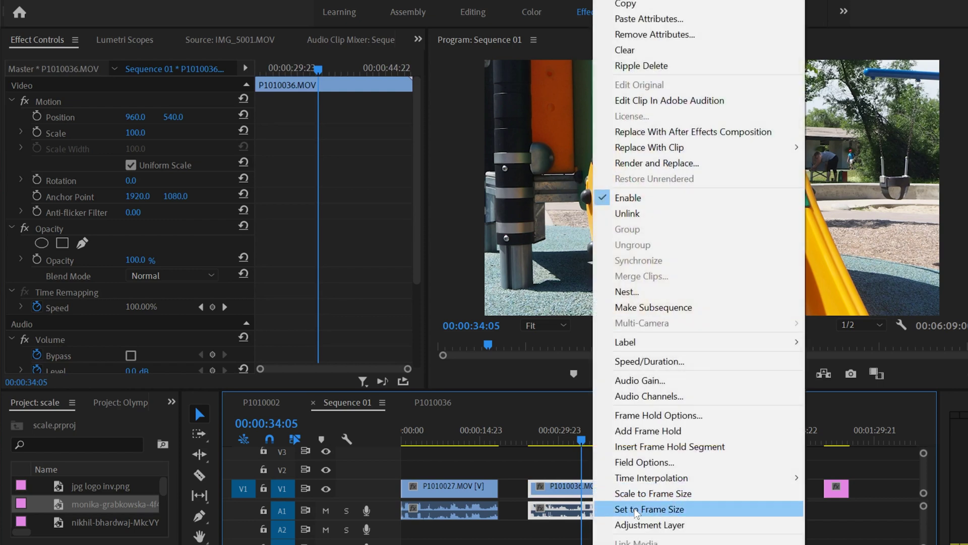
click(657, 509)
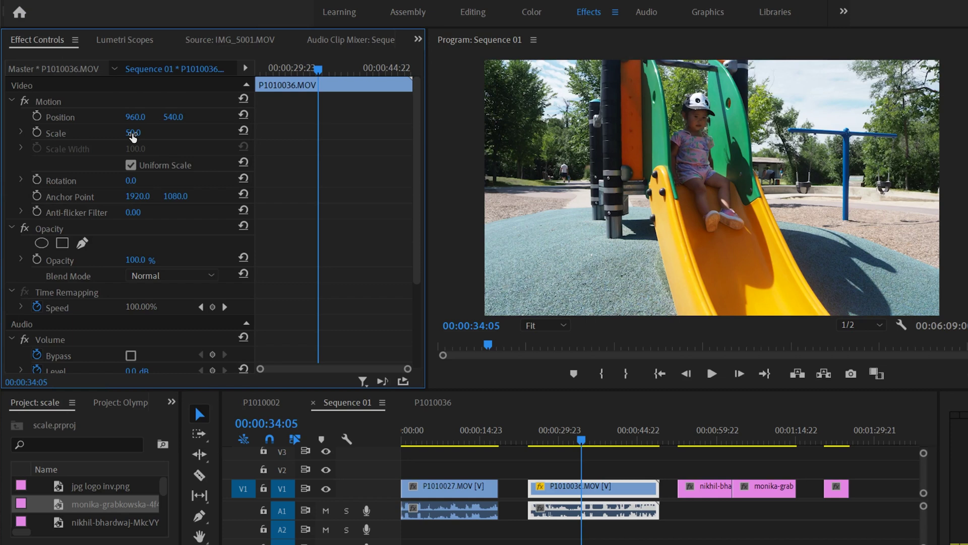
drag(133, 136, 166, 138)
click(49, 102)
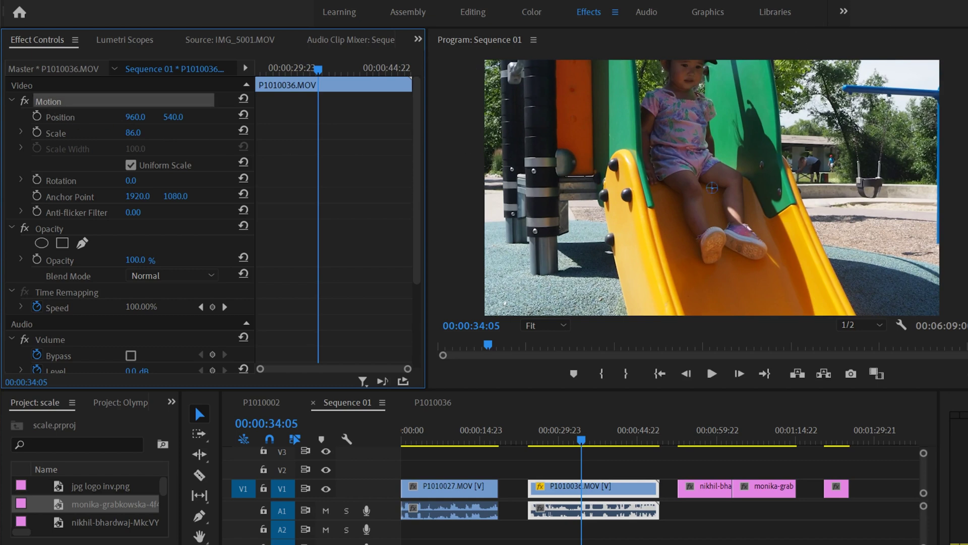
- Zoom the Program monitor to 25% and resize the slide clip with its handles to Scale 77.6
click(561, 325)
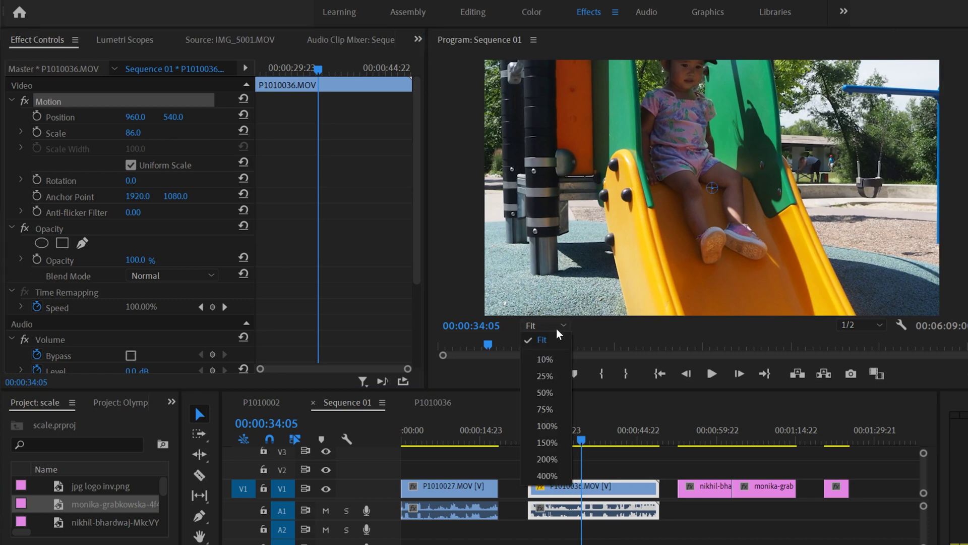
click(548, 375)
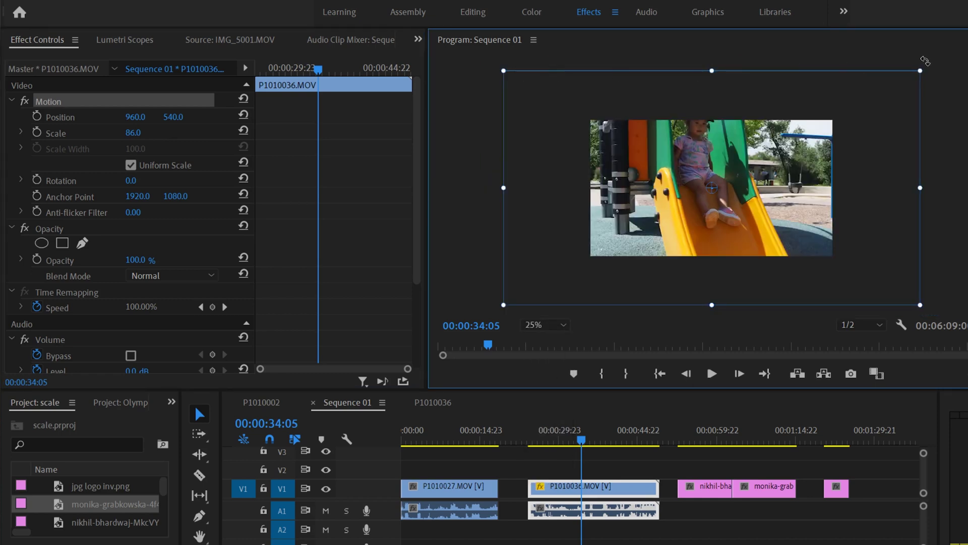
drag(498, 189, 556, 182)
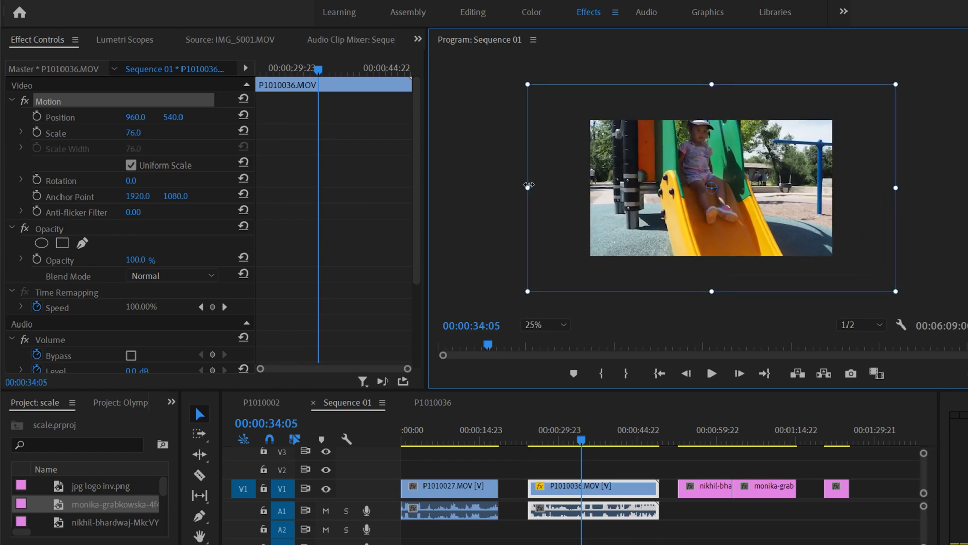
drag(529, 185, 569, 186)
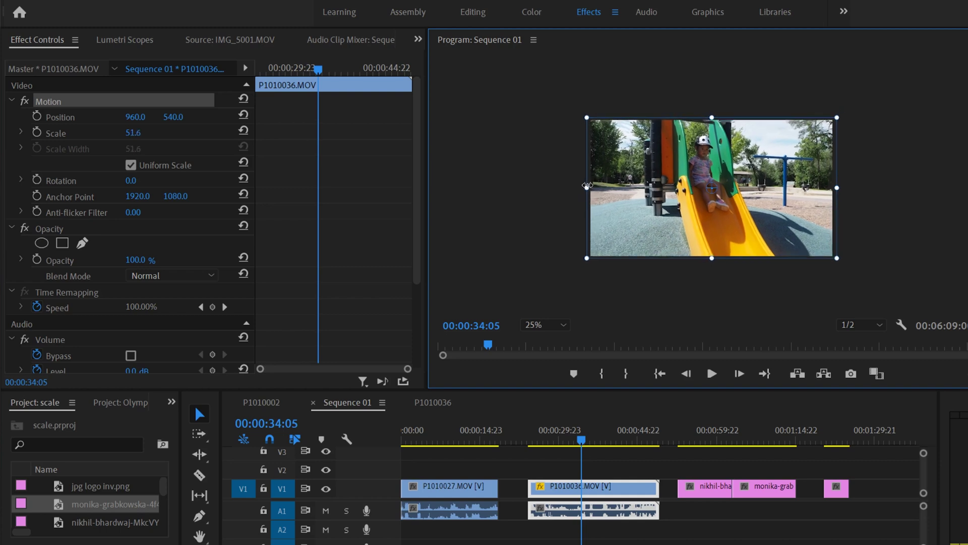
drag(587, 186, 524, 188)
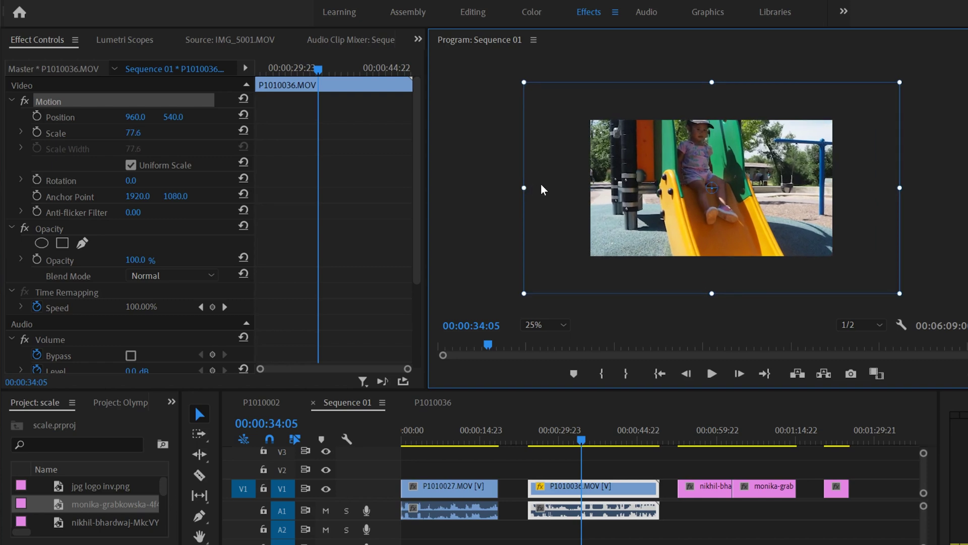
- Reposition the slide clip to Position 914, 789 by dragging and scrubbing X and Y
drag(639, 141, 637, 161)
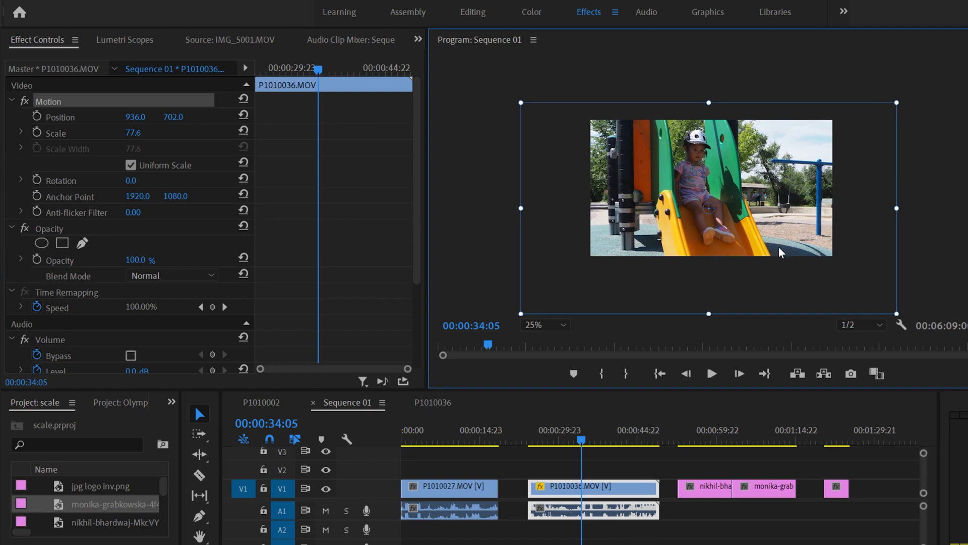
click(137, 119)
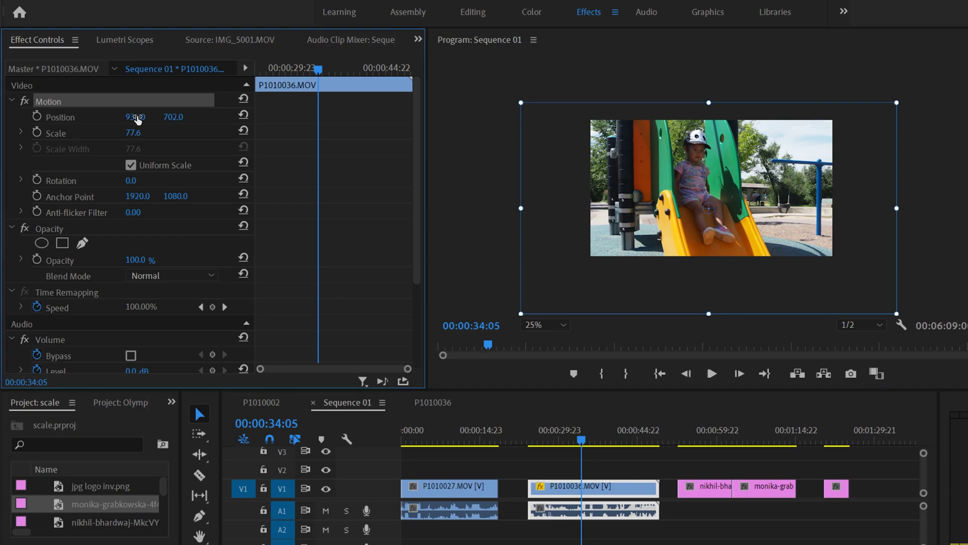
mouse_move(138, 119)
mouse_down()
mouse_move(15, 118)
mouse_move(223, 118)
mouse_move(118, 118)
mouse_up()
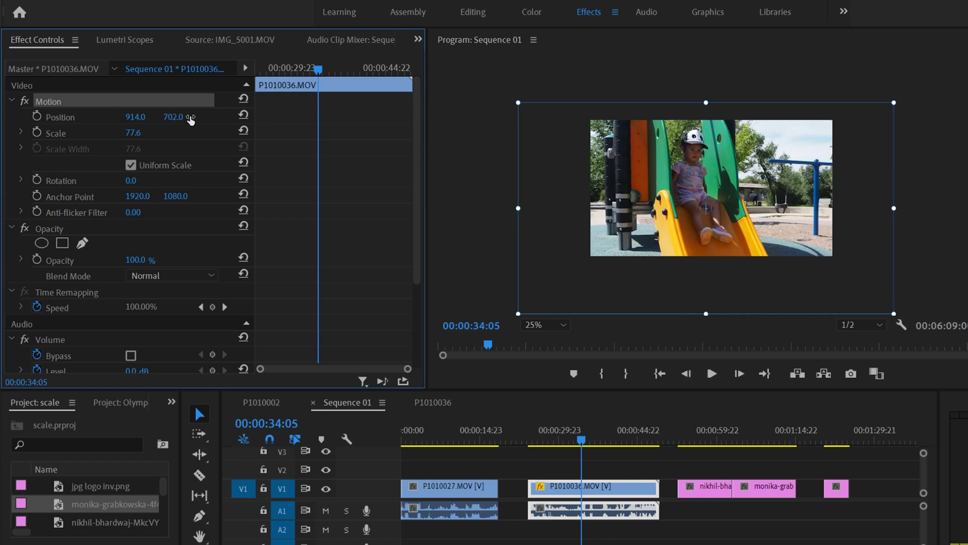
mouse_move(177, 121)
mouse_down()
mouse_move(64, 123)
mouse_move(178, 130)
mouse_up()
drag(178, 129, 200, 131)
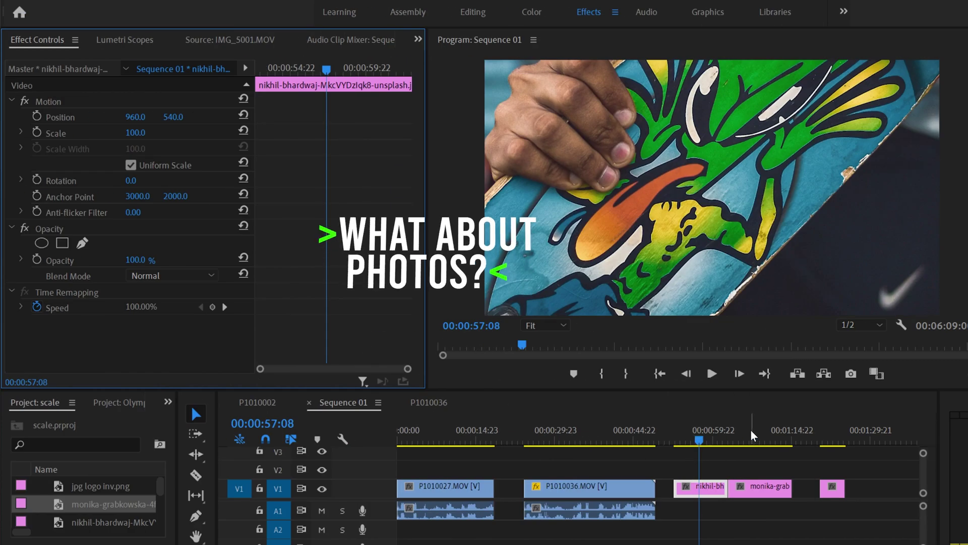
- Park the playhead on the skateboard photo, try Scale to Frame Size and enlarging, then undo both
drag(752, 438, 703, 440)
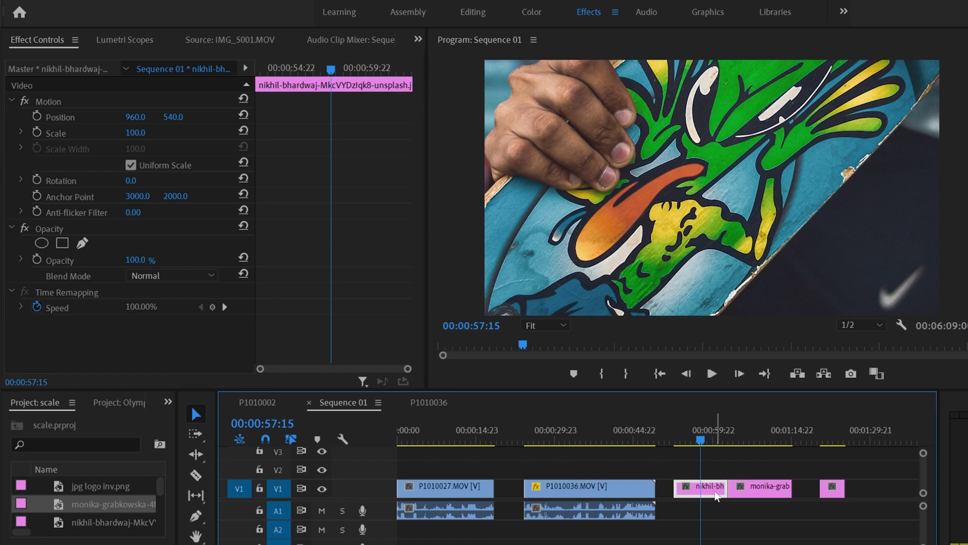
drag(692, 443, 698, 440)
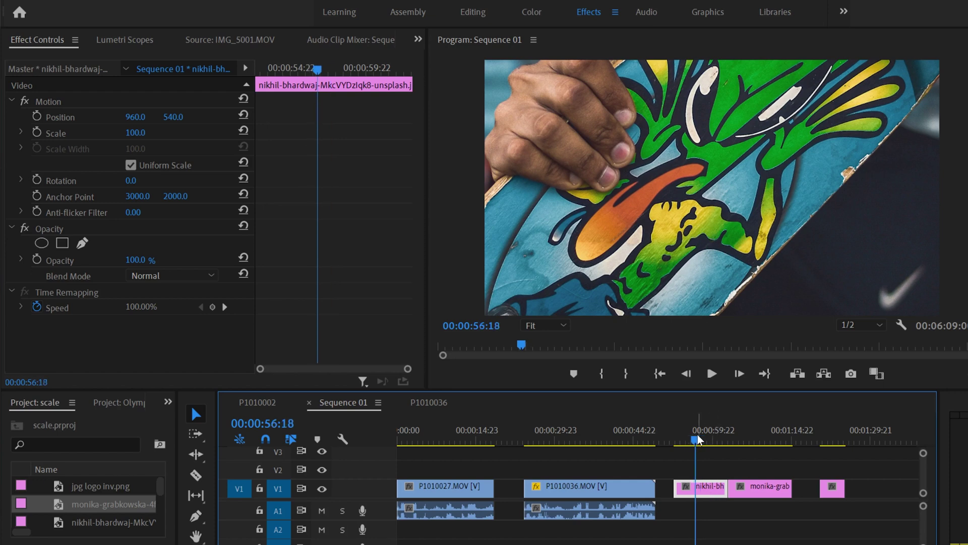
right_click(708, 490)
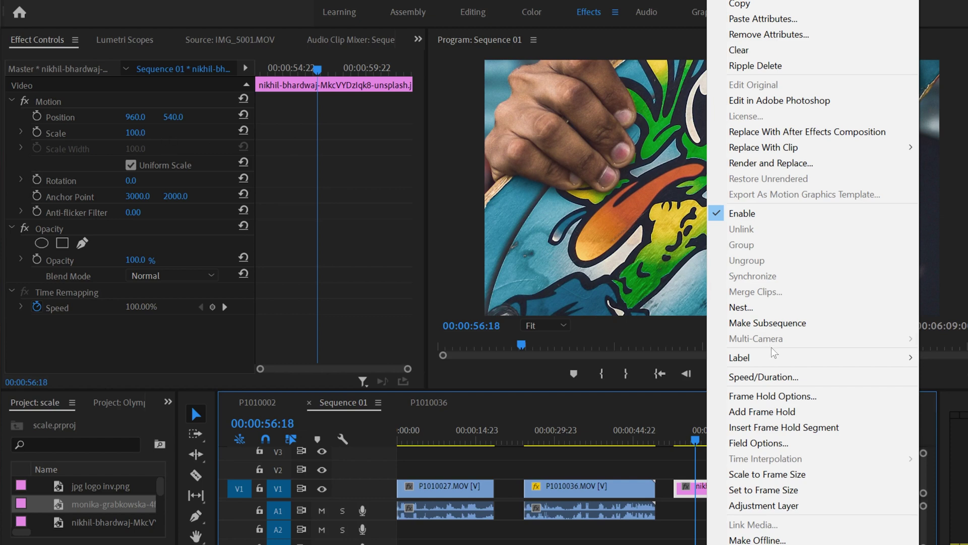
click(776, 473)
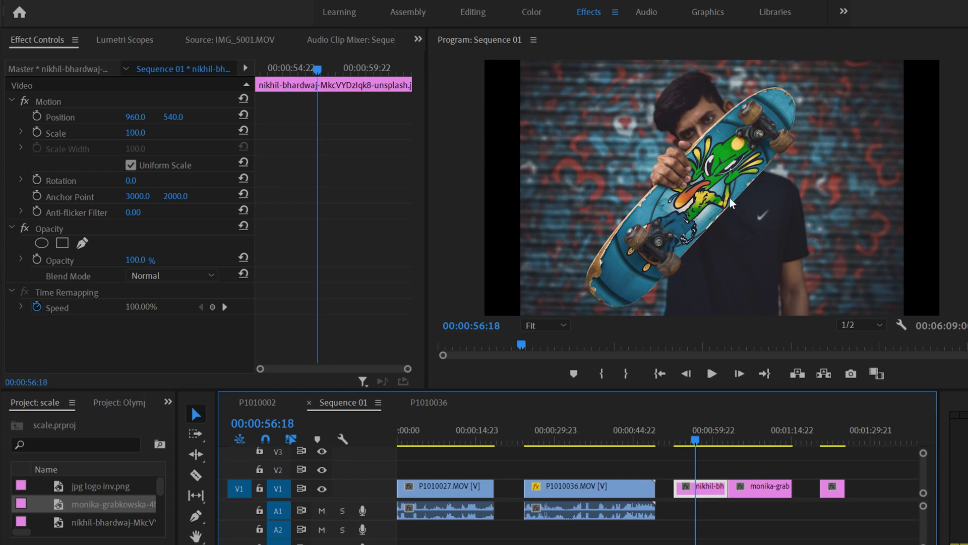
click(136, 135)
drag(140, 136, 149, 133)
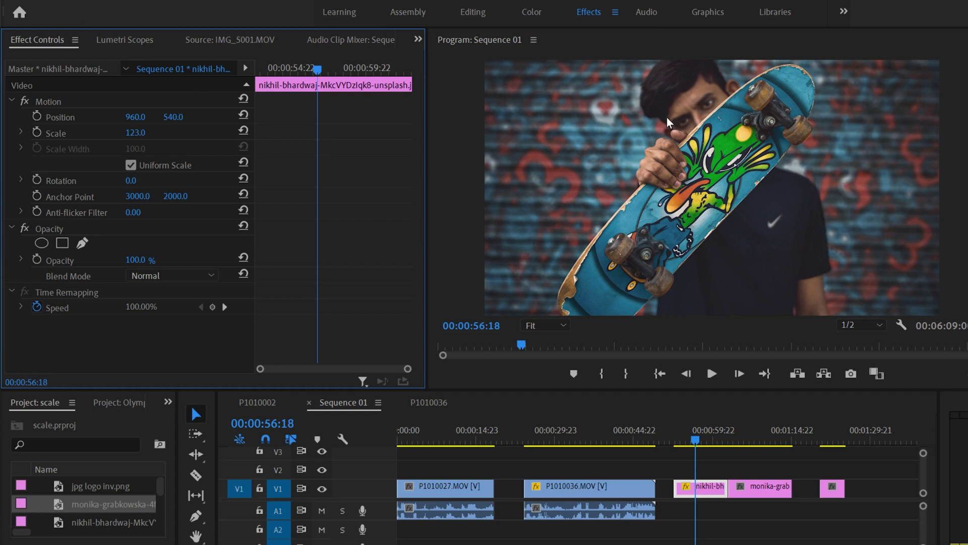
click(43, 1)
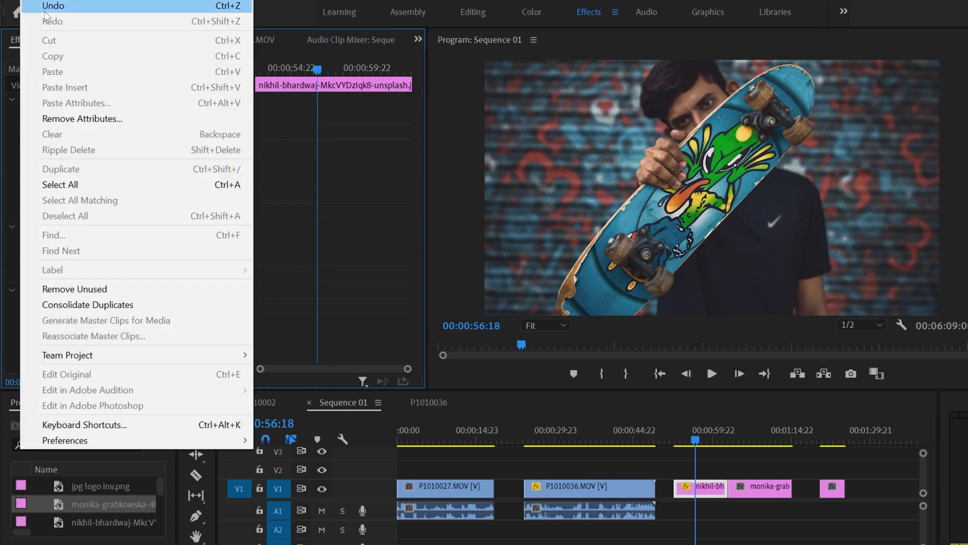
click(43, 6)
click(43, 1)
click(42, 6)
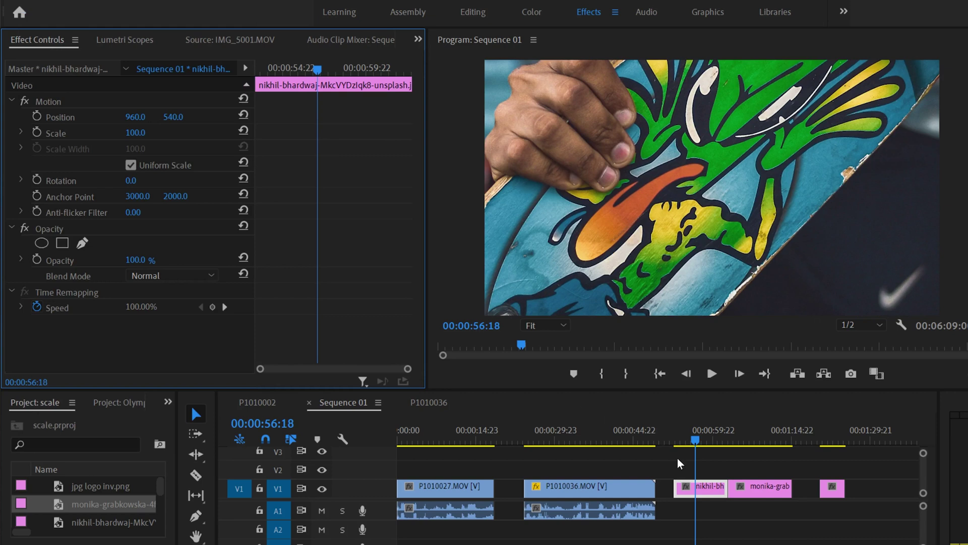
- Apply Set to Frame Size to the skateboard photo and scrub its Scale up to about 97
right_click(710, 488)
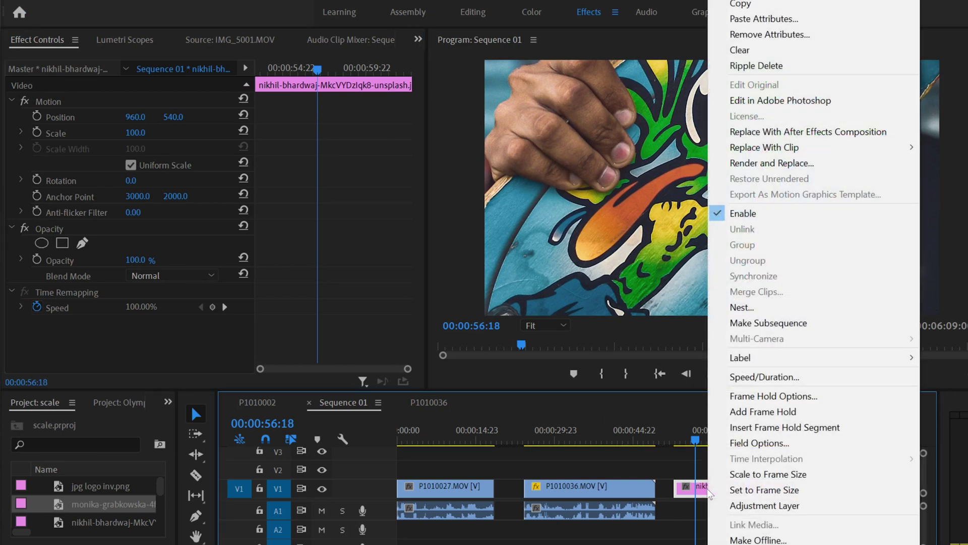
click(765, 491)
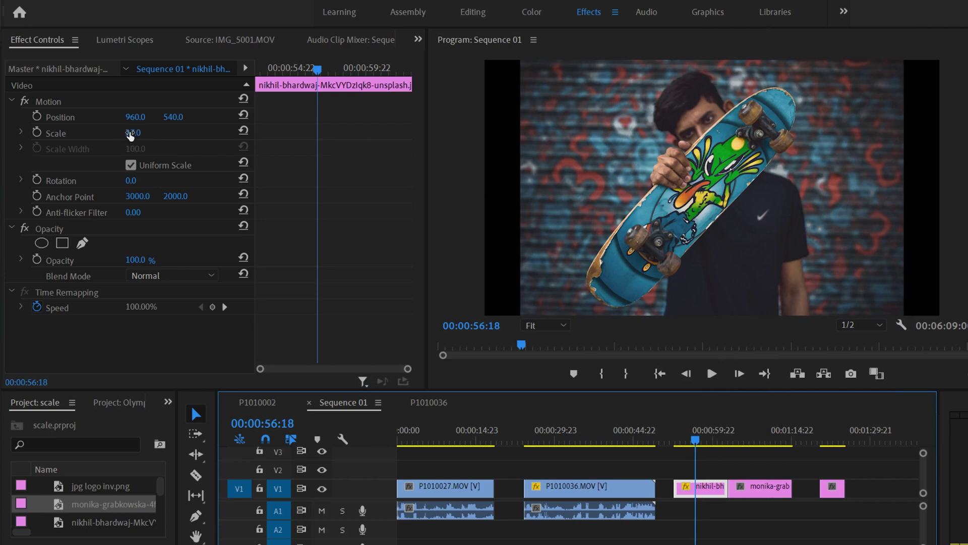
drag(130, 135, 146, 133)
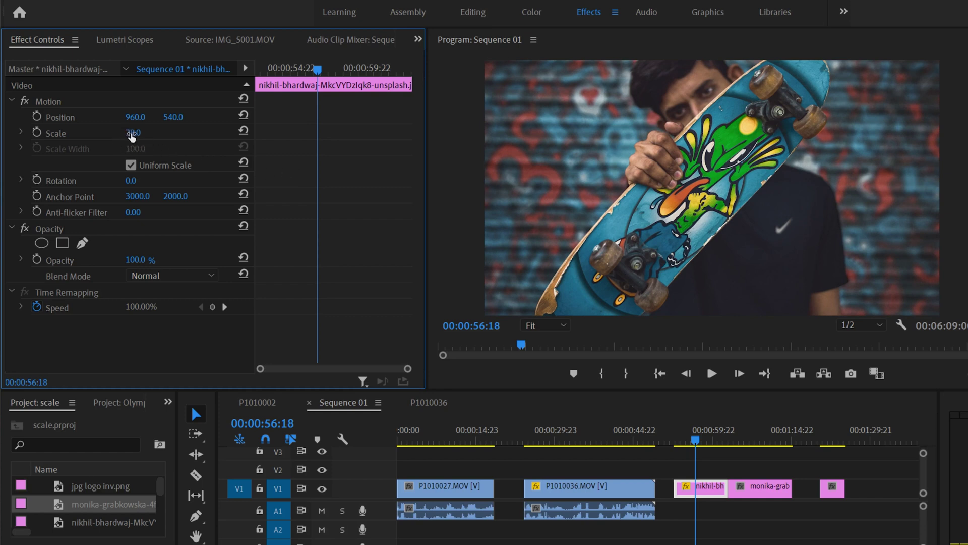
mouse_move(132, 134)
mouse_down()
mouse_move(180, 140)
mouse_move(134, 143)
mouse_up()
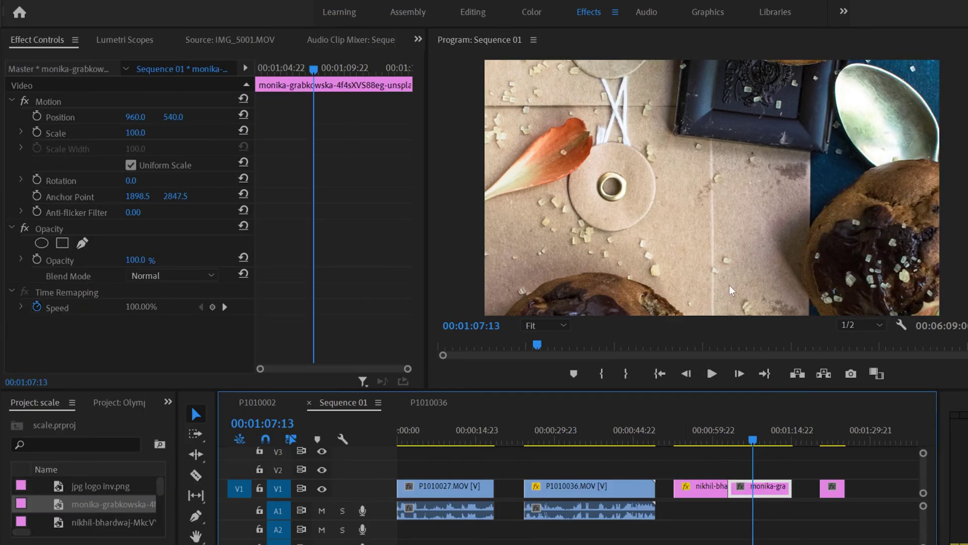
- Apply Set to Frame Size to the food photo clip and scrub its Scale to 81
right_click(767, 485)
click(827, 488)
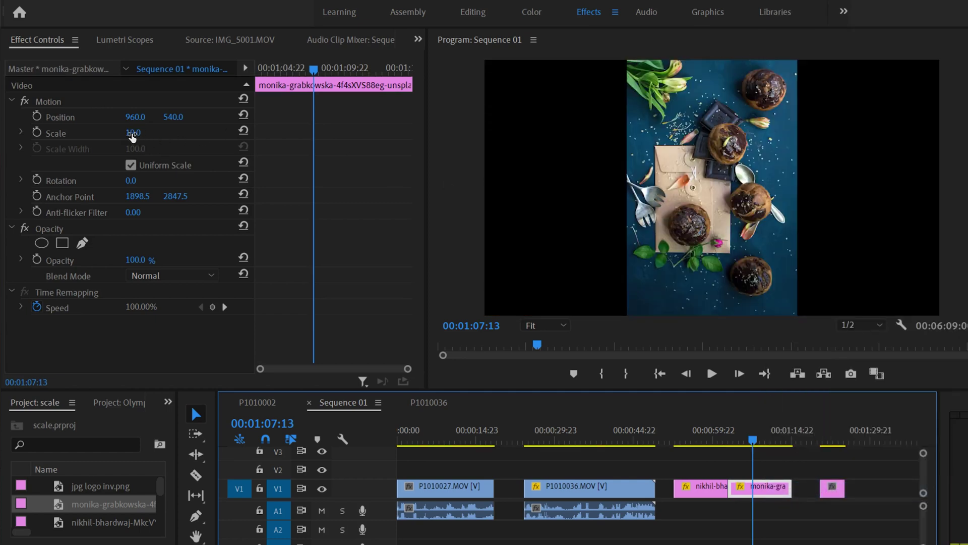
drag(132, 133, 164, 140)
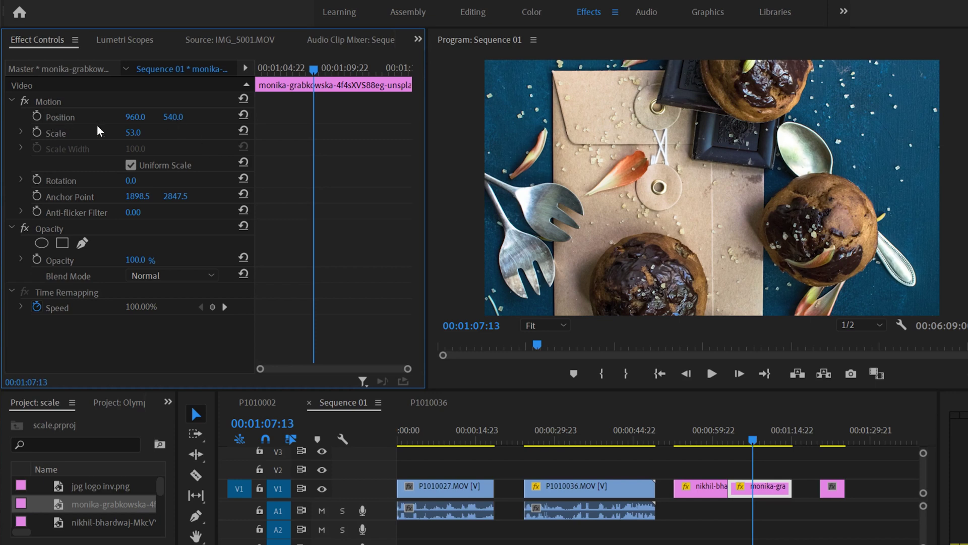
- Scrub the food photo's Position Y down to 1377
drag(179, 119, 469, 135)
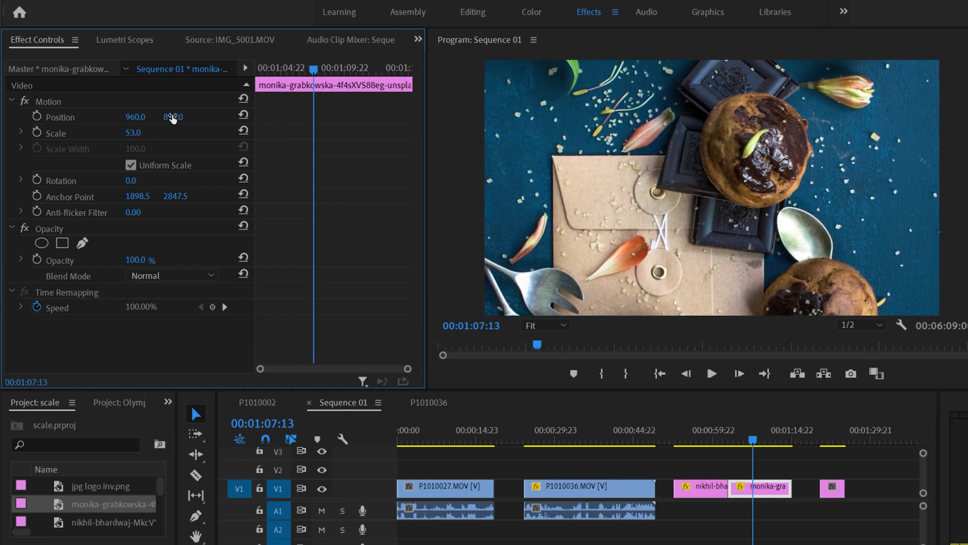
scroll(169, 116, up, 8)
scroll(134, 133, up, 6)
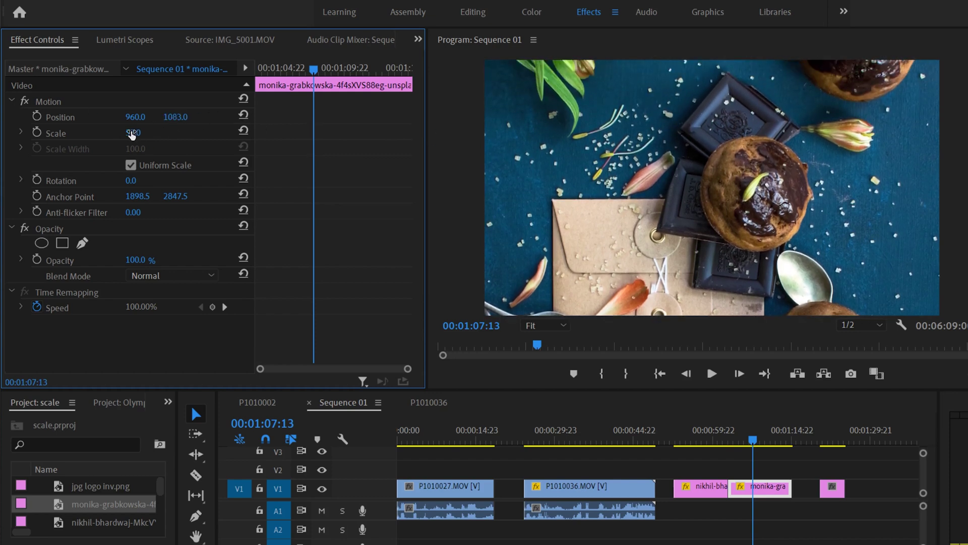
scroll(174, 118, up, 10)
drag(174, 118, 402, 125)
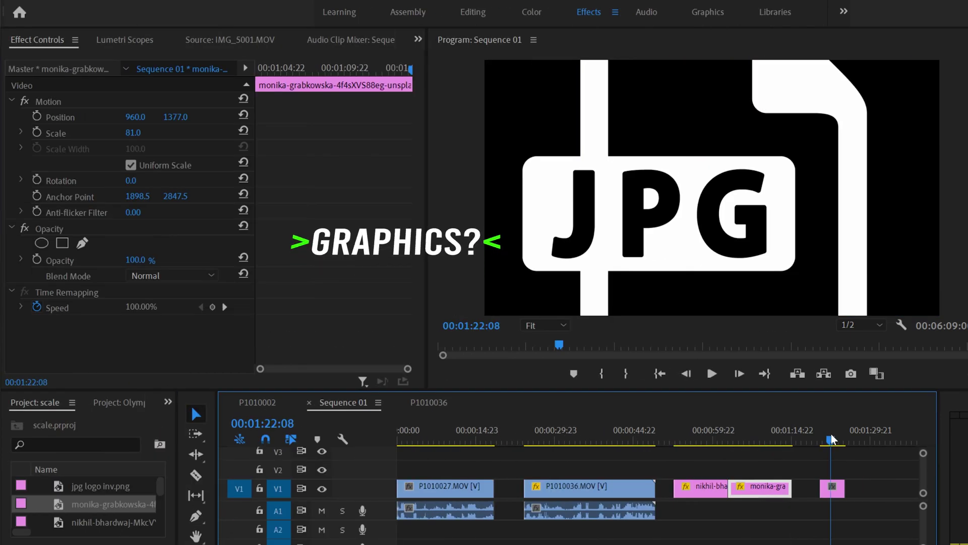
- Select the jpg logo inv.png graphic, show its Motion bounds at 25% zoom, and shrink it
click(832, 488)
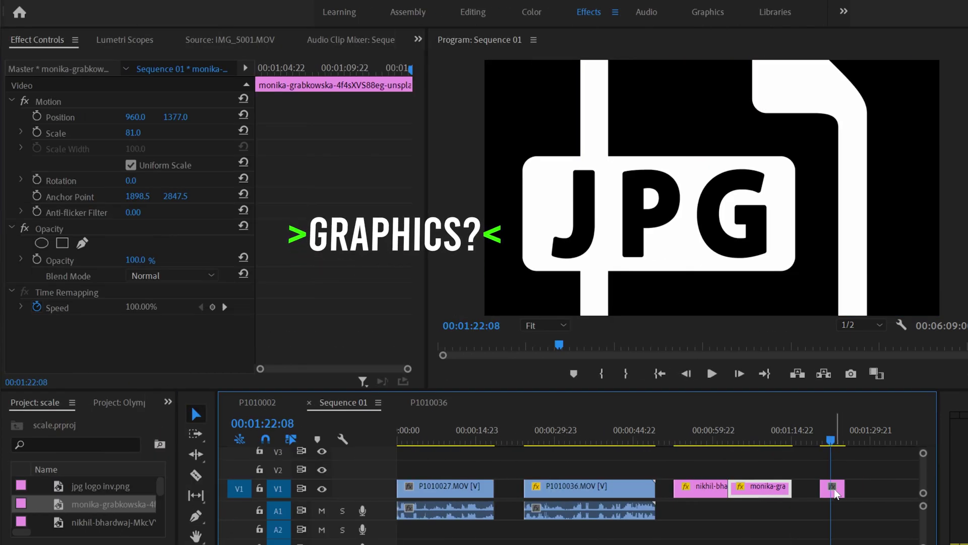
click(43, 100)
click(562, 326)
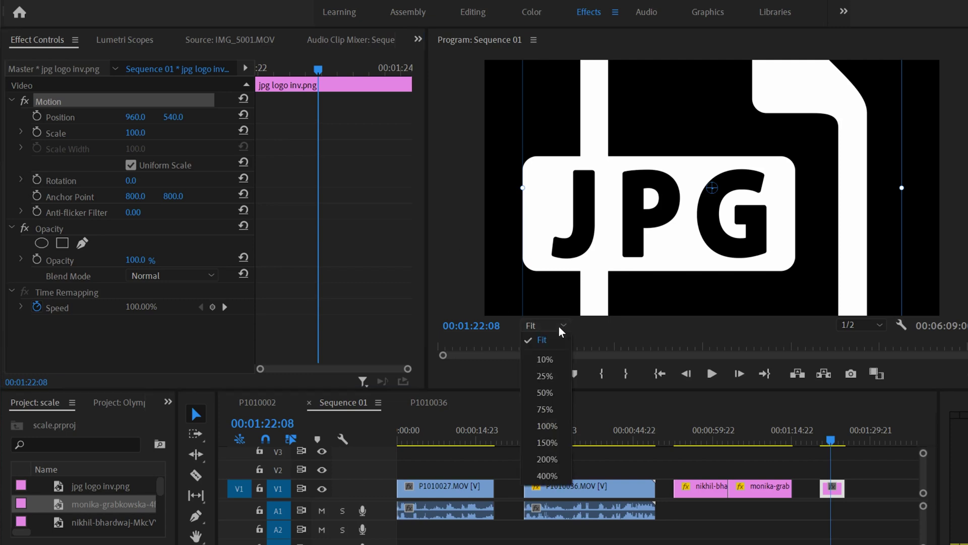
click(549, 376)
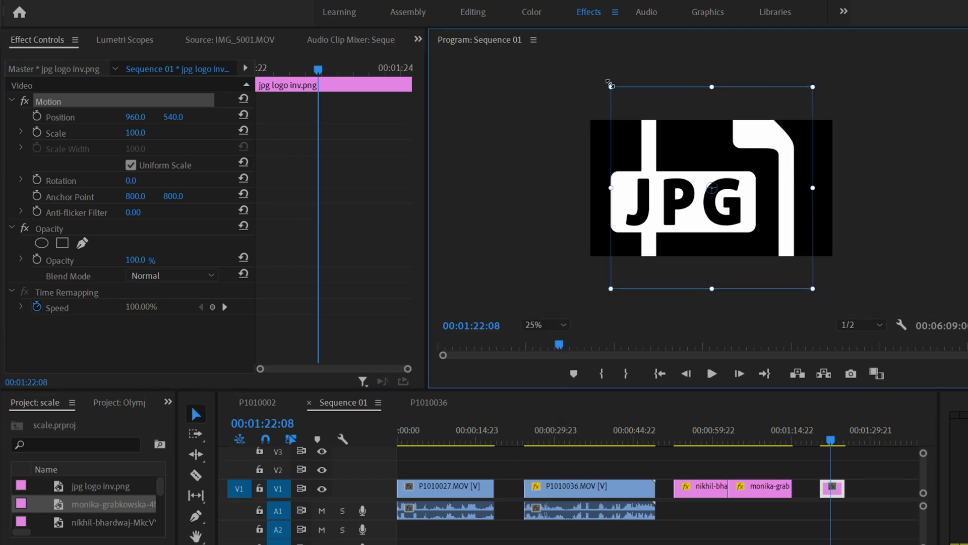
drag(611, 87, 618, 238)
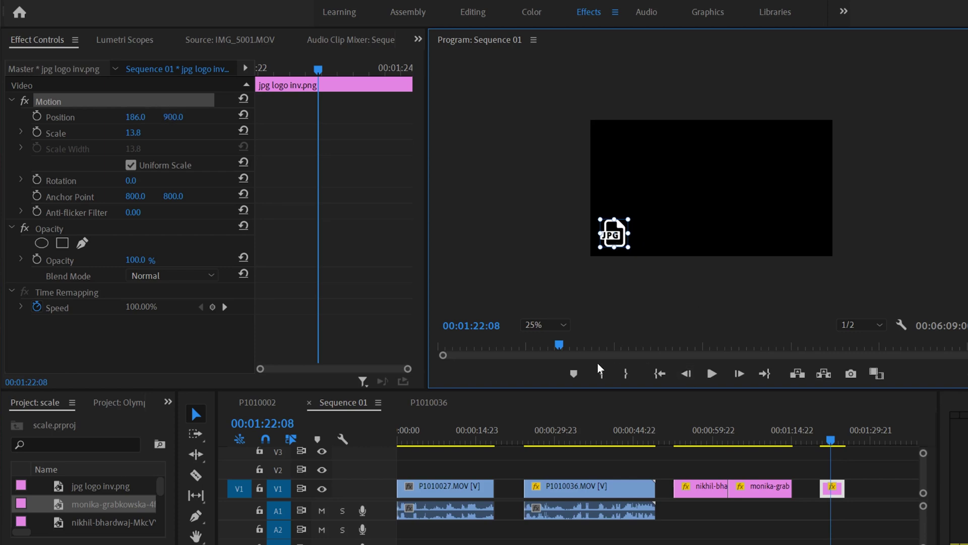
- Return the Program monitor zoom to Fit and enlarge the logo slightly by its corner handle
click(558, 324)
click(543, 341)
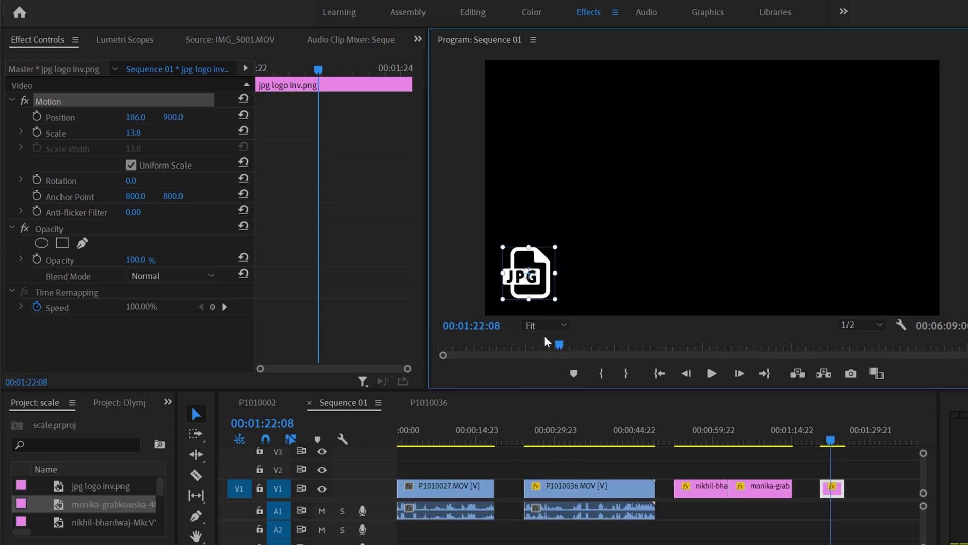
mouse_move(557, 245)
mouse_down()
mouse_move(566, 236)
mouse_move(545, 251)
mouse_up()
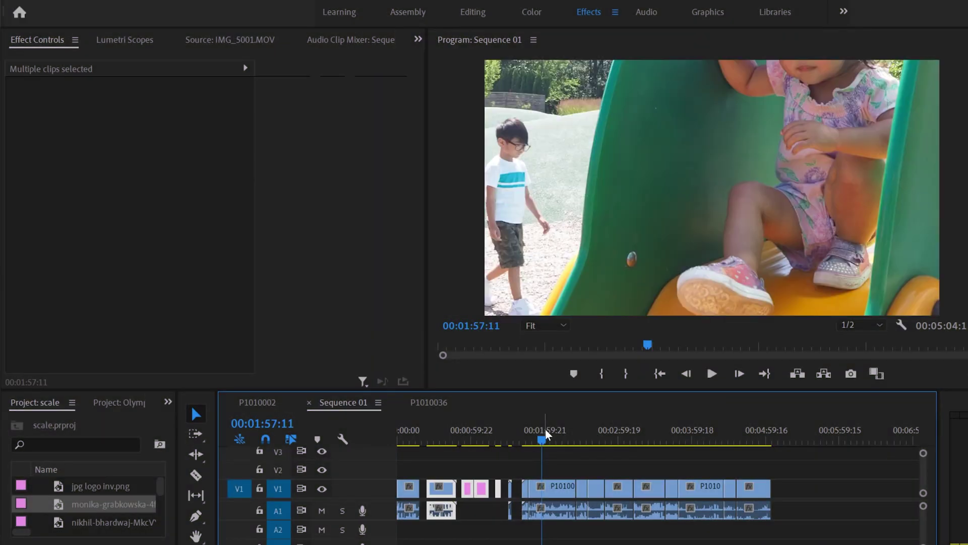
- Preview the sequence, then marquee-select all clips and apply Set to Frame Size to them
drag(544, 428, 628, 442)
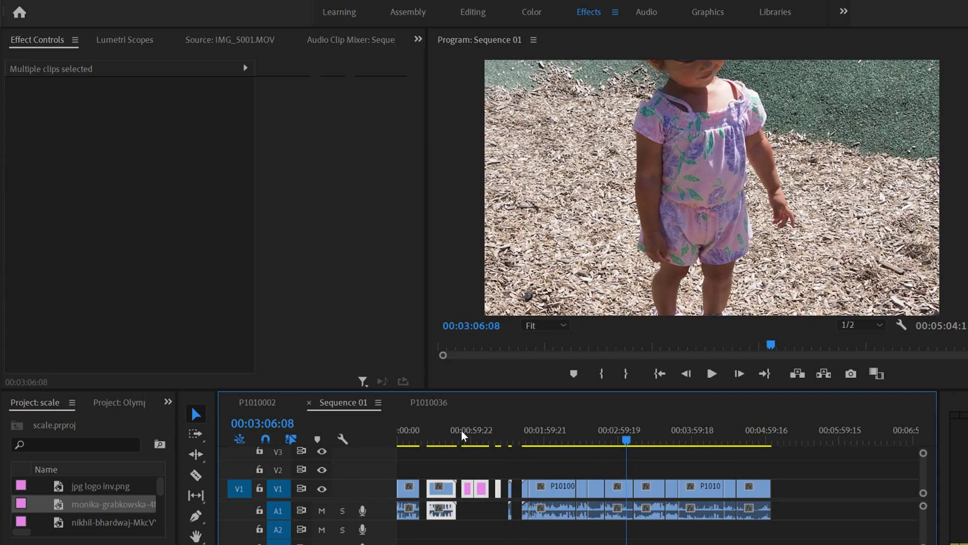
drag(444, 431, 605, 430)
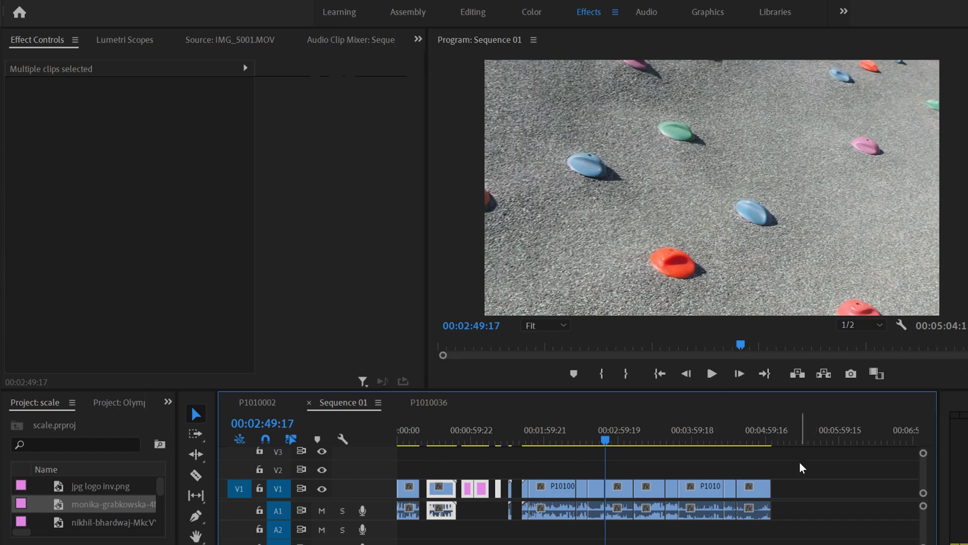
drag(802, 464, 434, 498)
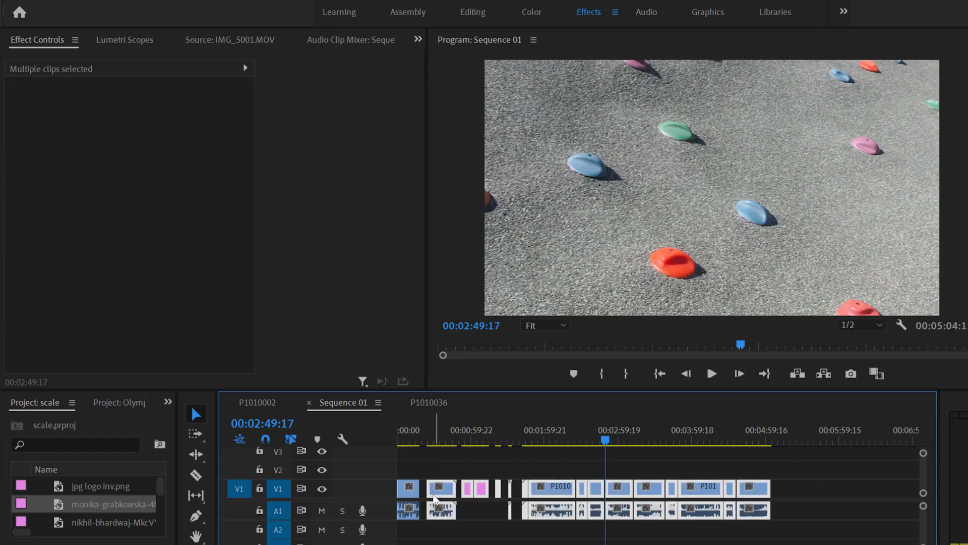
right_click(549, 488)
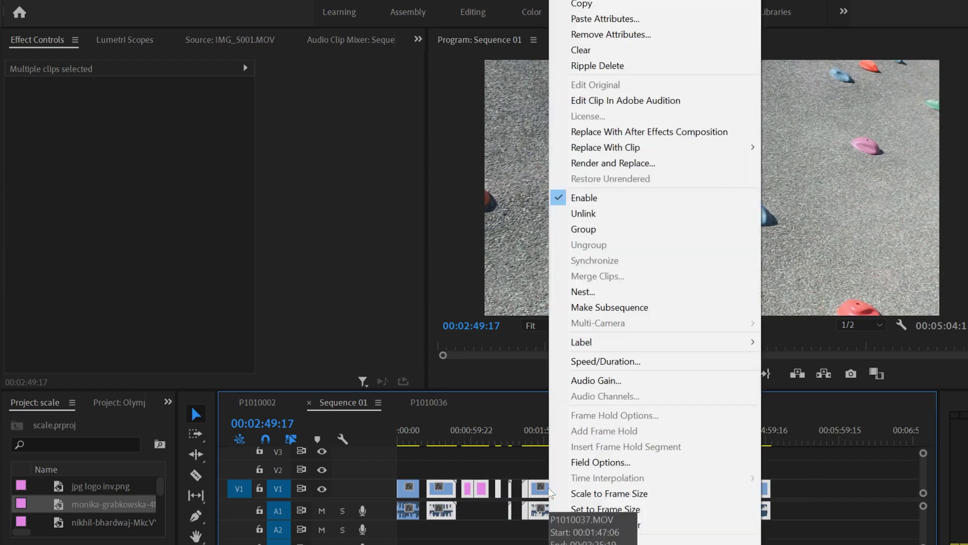
click(616, 510)
- Check each clip's fit along the sequence, then scrub the skateboard photo's Scale up to fill the frame
click(443, 433)
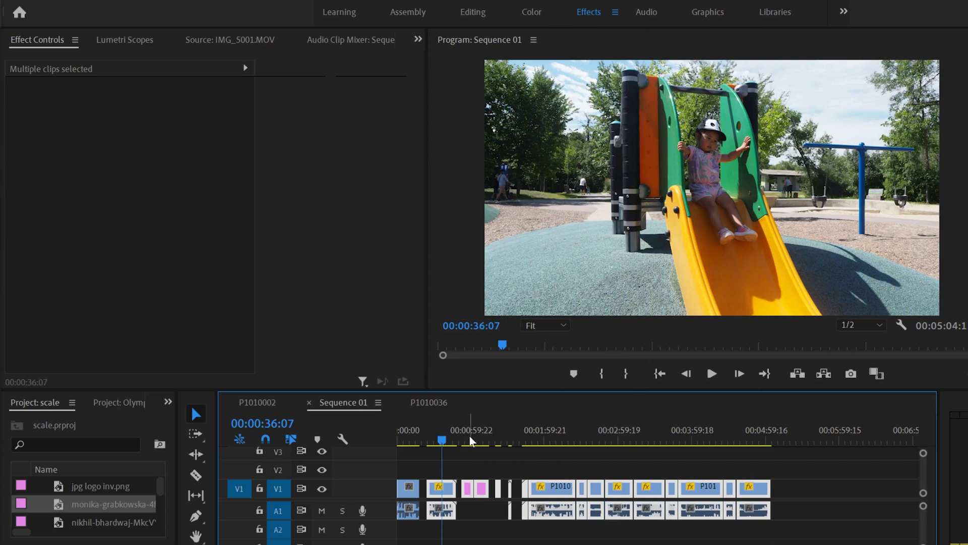
click(470, 435)
click(480, 434)
click(498, 437)
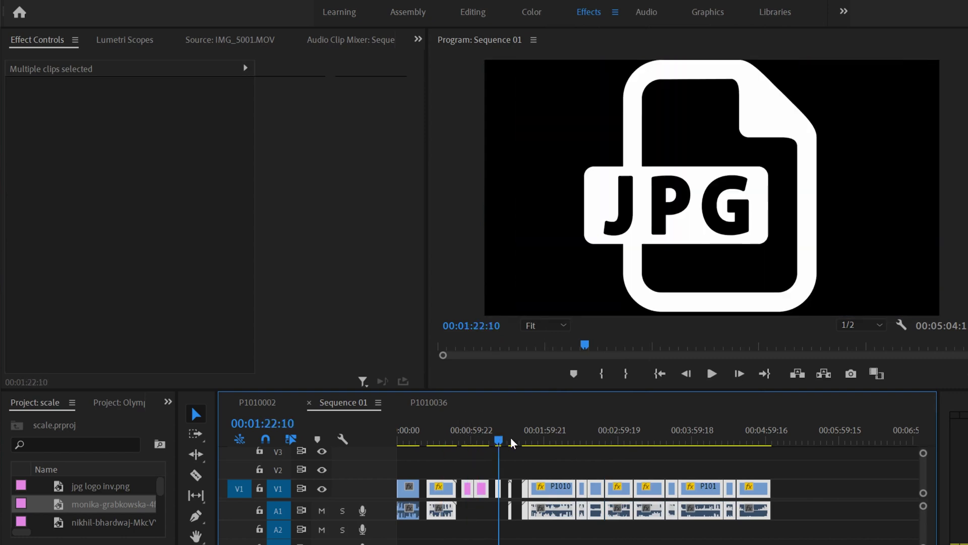
drag(511, 437, 615, 437)
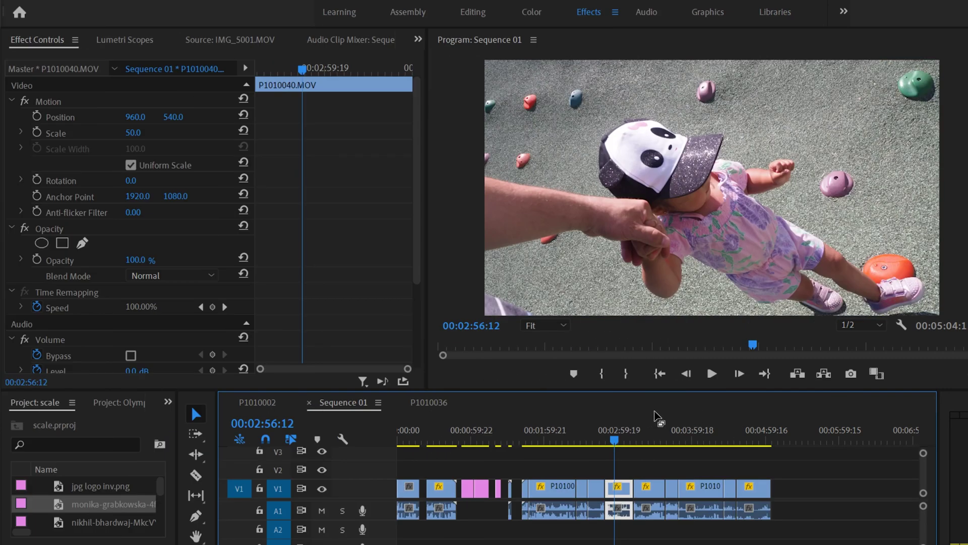
click(468, 432)
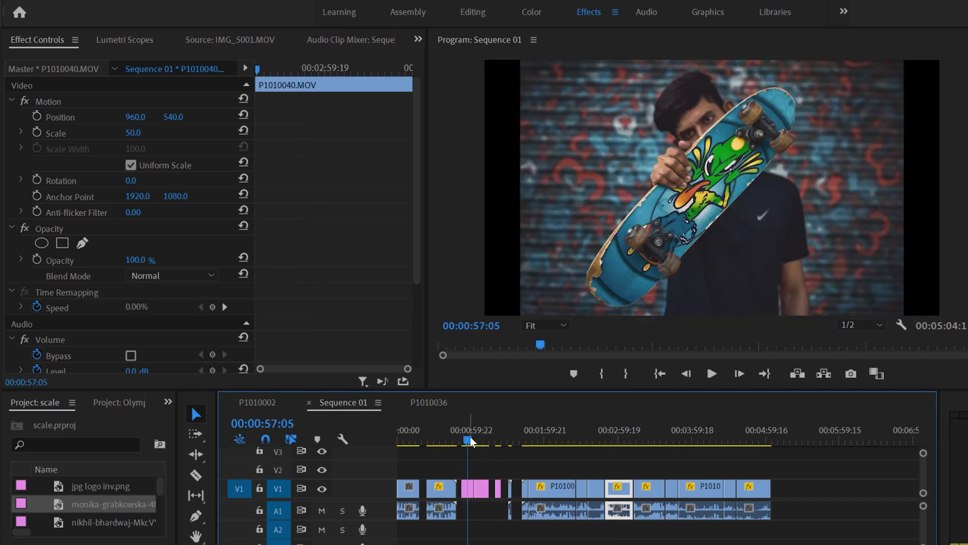
click(467, 489)
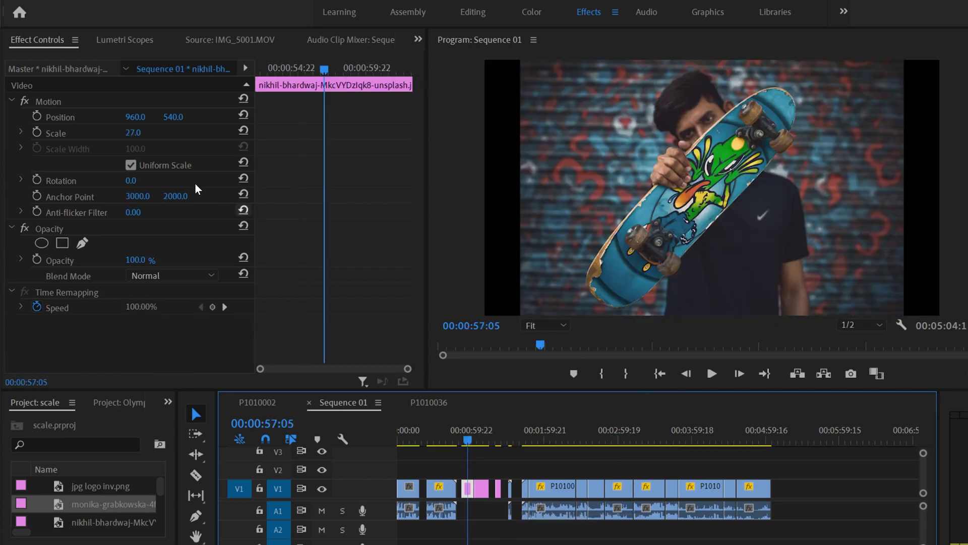
drag(132, 133, 140, 134)
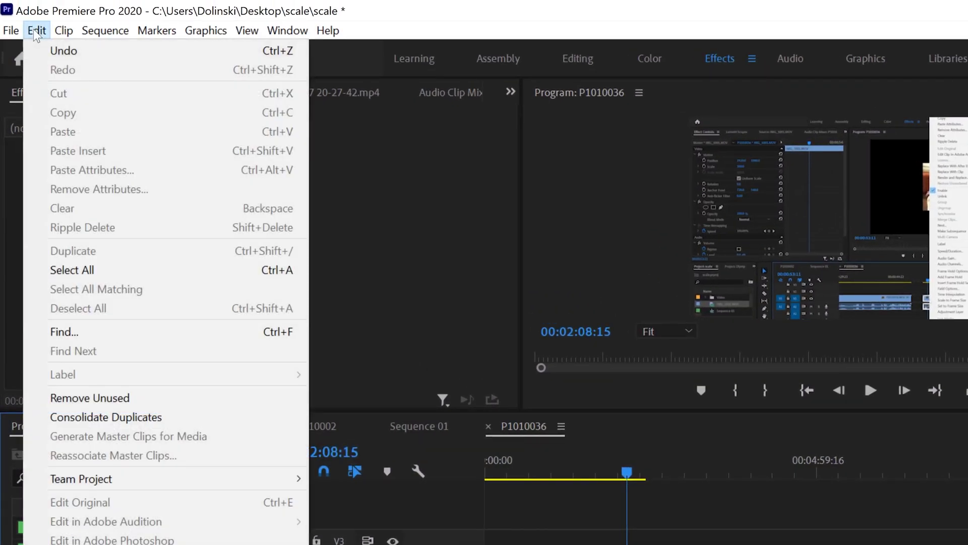
- Set Default Media Scaling in Media preferences to Set to frame size and confirm
mouse_move(95, 430)
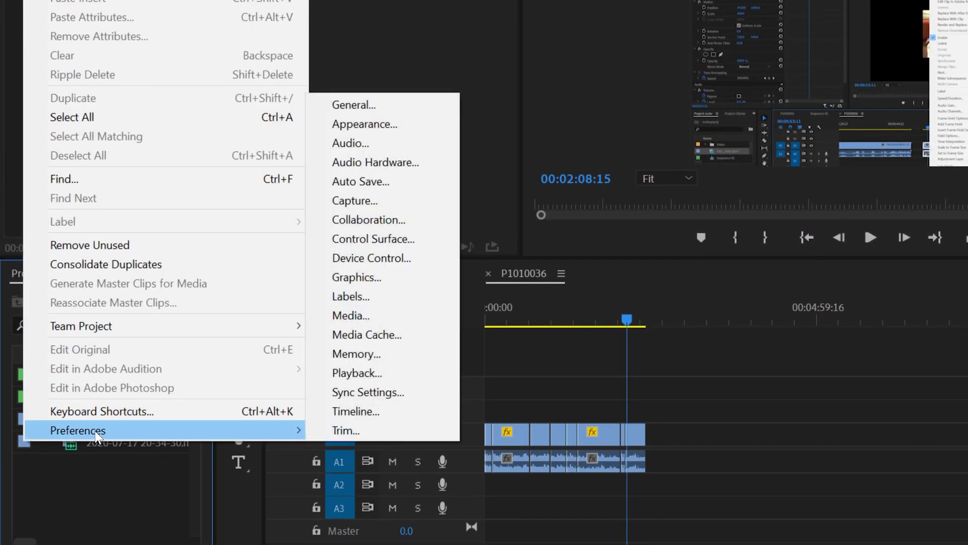
click(373, 313)
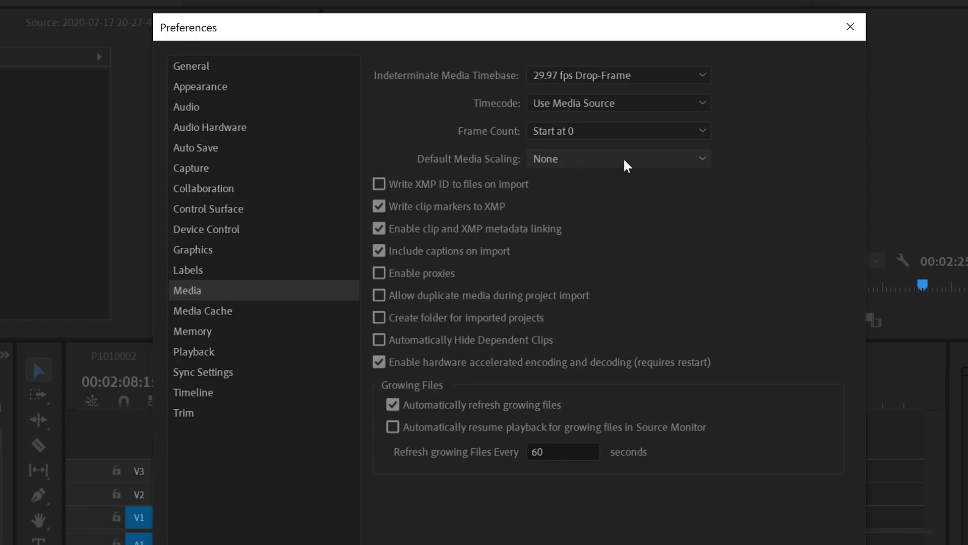
click(703, 162)
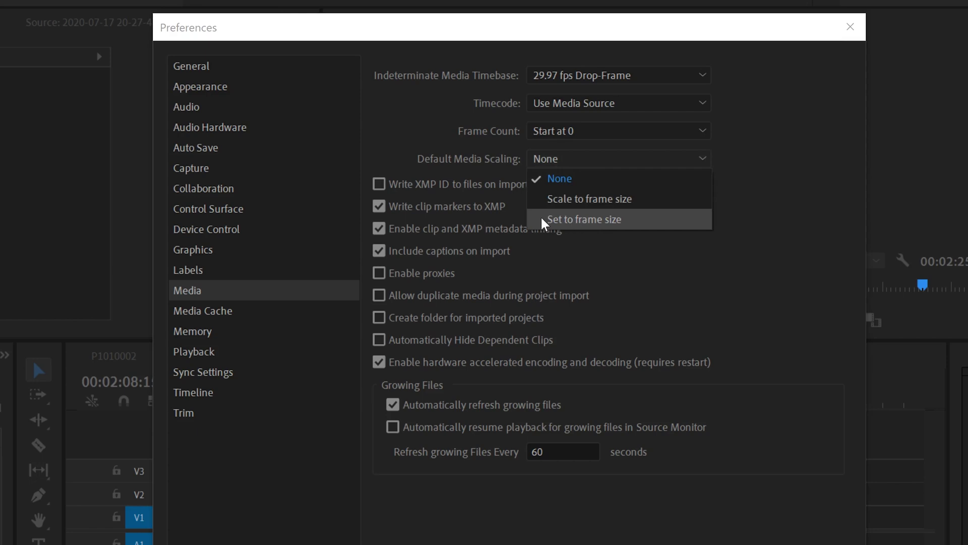
click(597, 220)
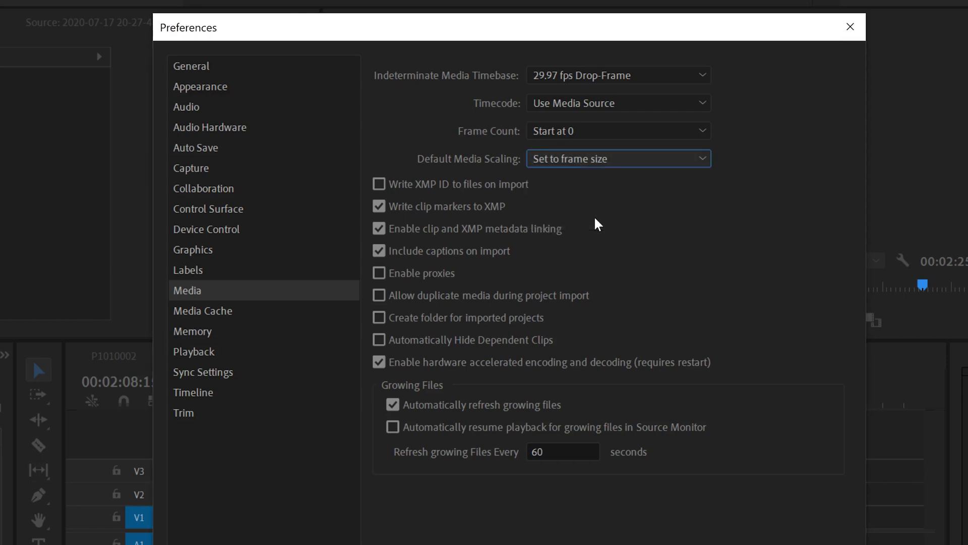
key(Return)
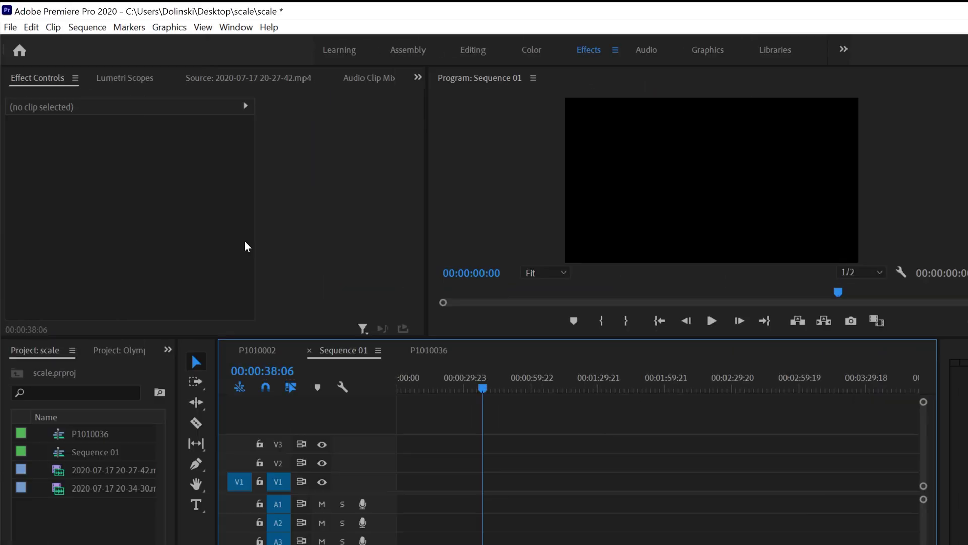
- Import P1010027, P1010036 and the photo P1010025 into the project
click(11, 27)
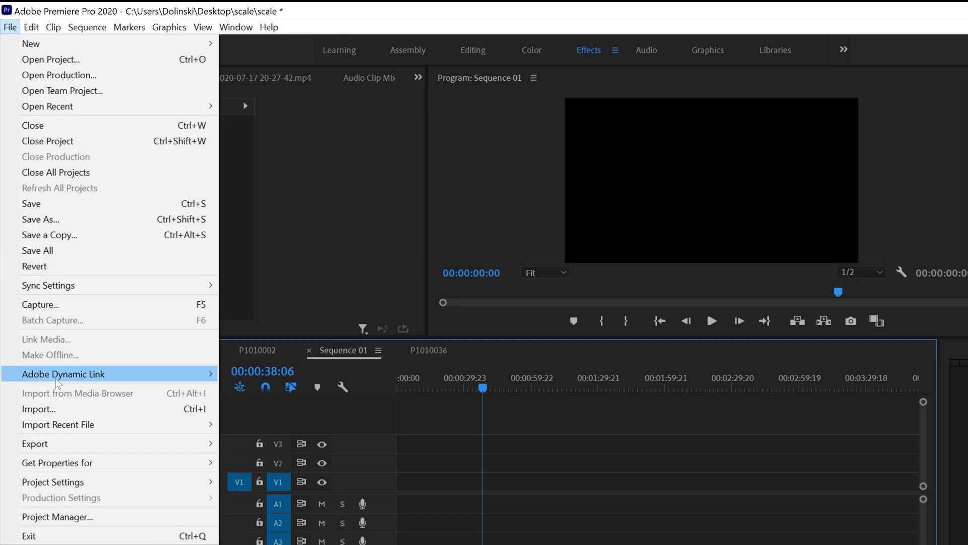
click(57, 409)
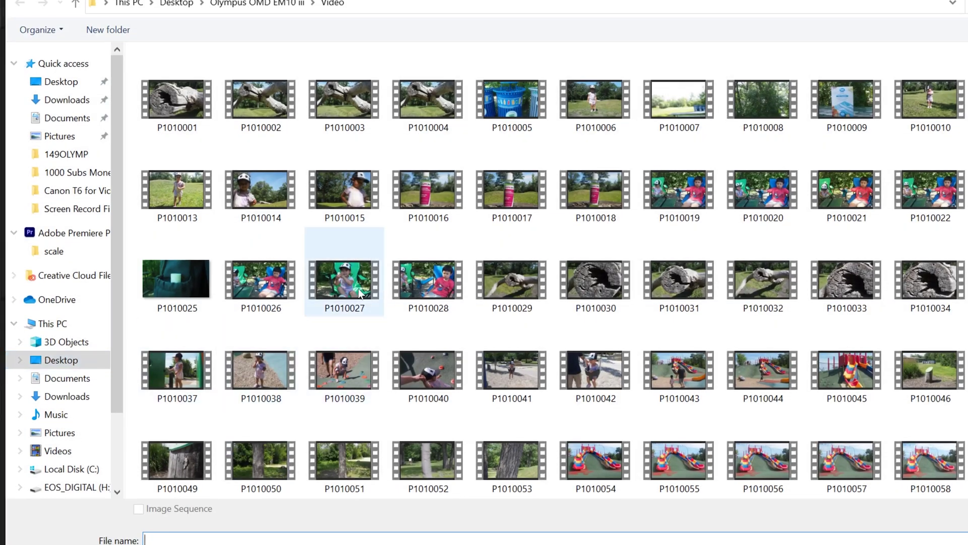
click(353, 289)
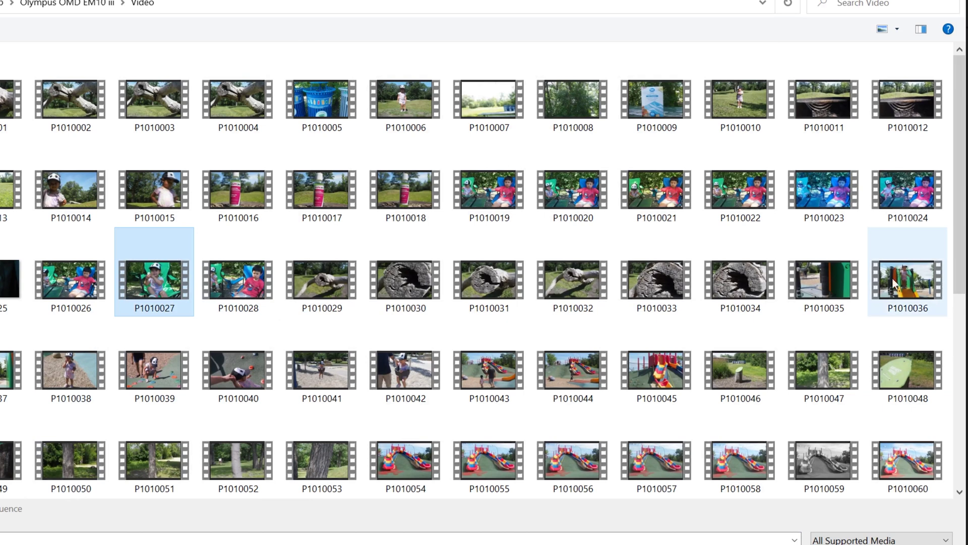
ctrl+click(893, 283)
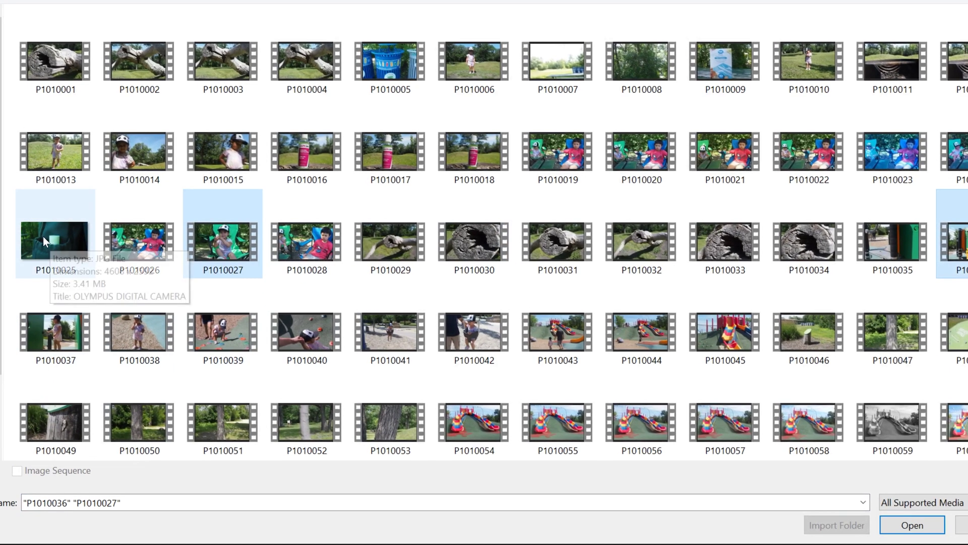
ctrl+click(50, 241)
click(912, 526)
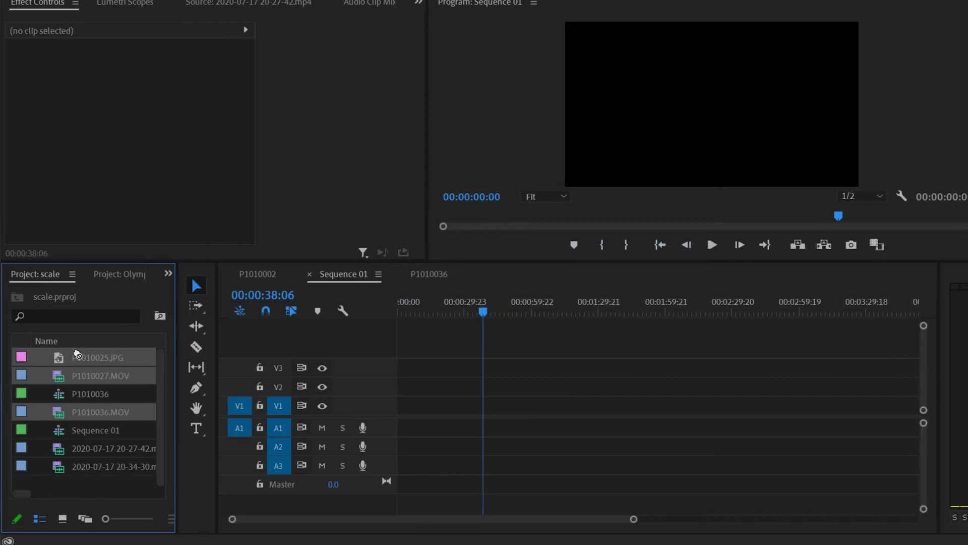
- Place the three items on the Sequence 01 timeline and check each clip's scale
drag(77, 354, 425, 411)
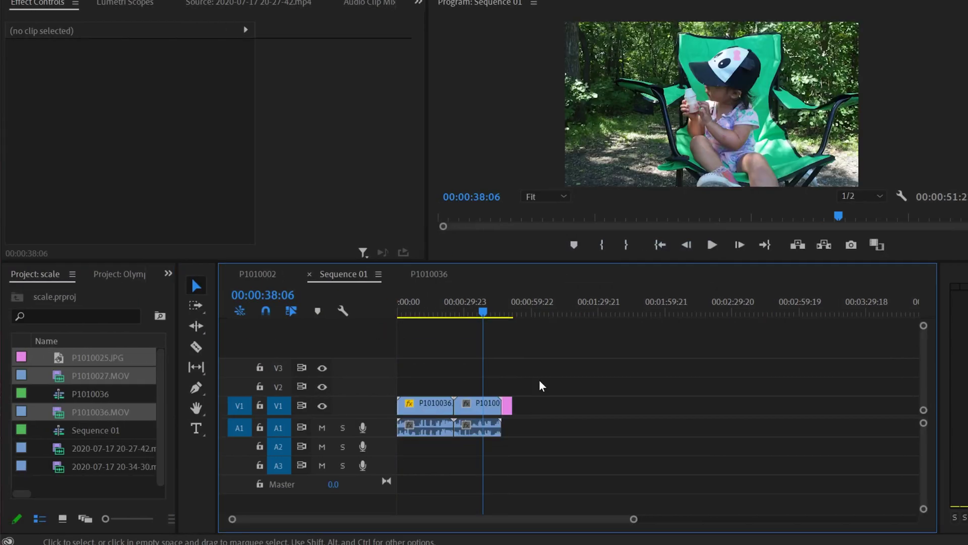
click(475, 409)
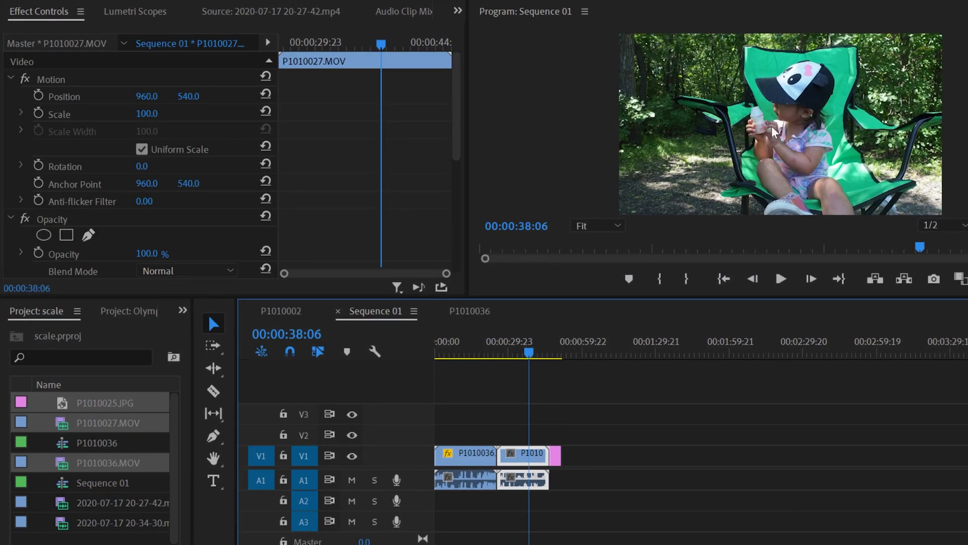
click(461, 348)
click(479, 465)
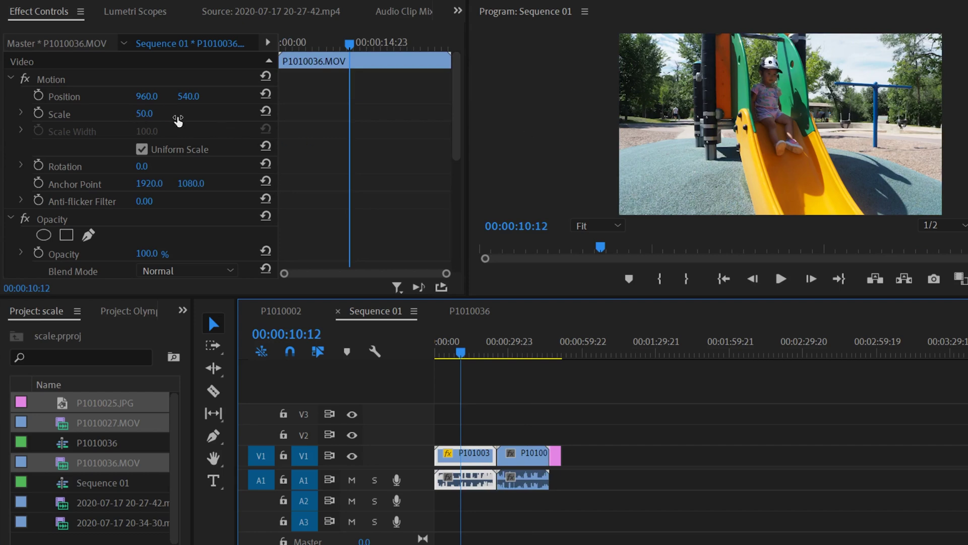
click(555, 352)
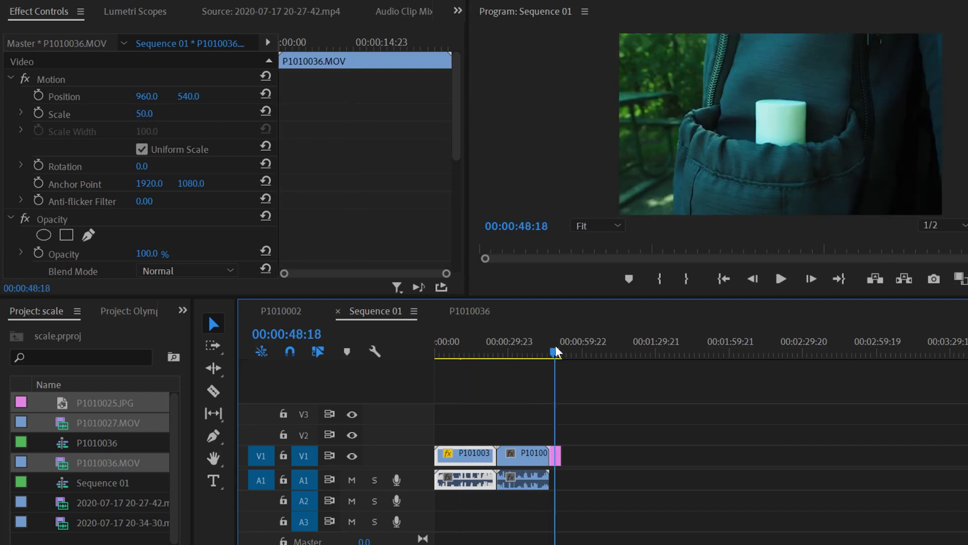
click(558, 463)
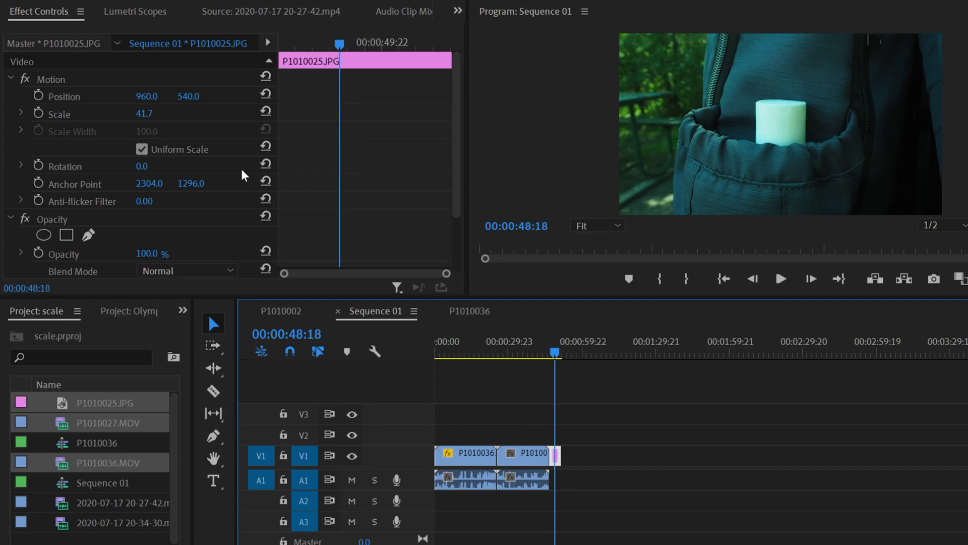